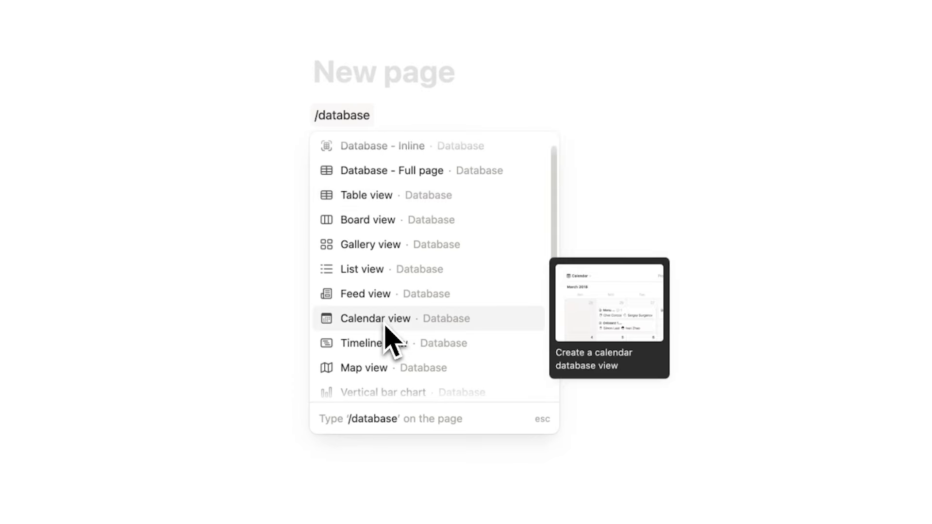
# Insert an inline Task List table from a new empty data source with rows Task 1 and Task 2
pyautogui.click(372, 199)
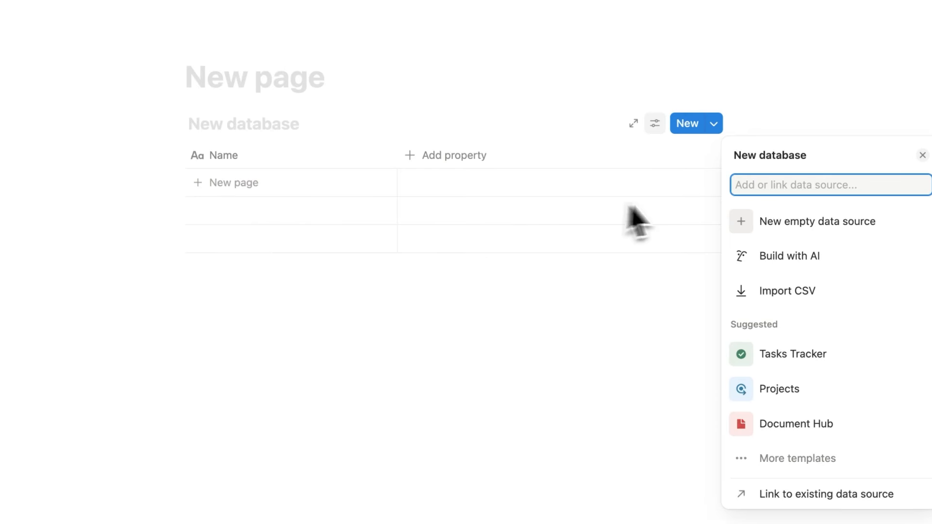
pyautogui.click(811, 224)
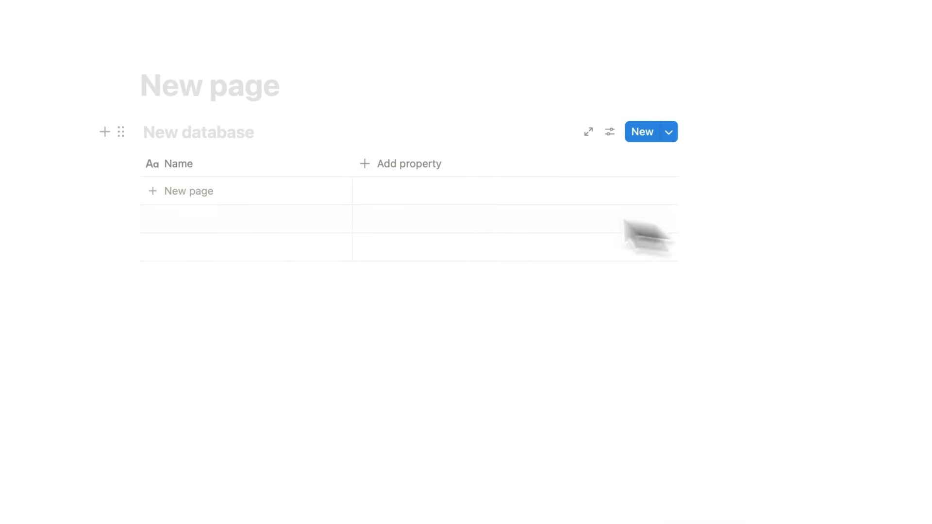
pyautogui.write('Task Lis')
pyautogui.write('t')
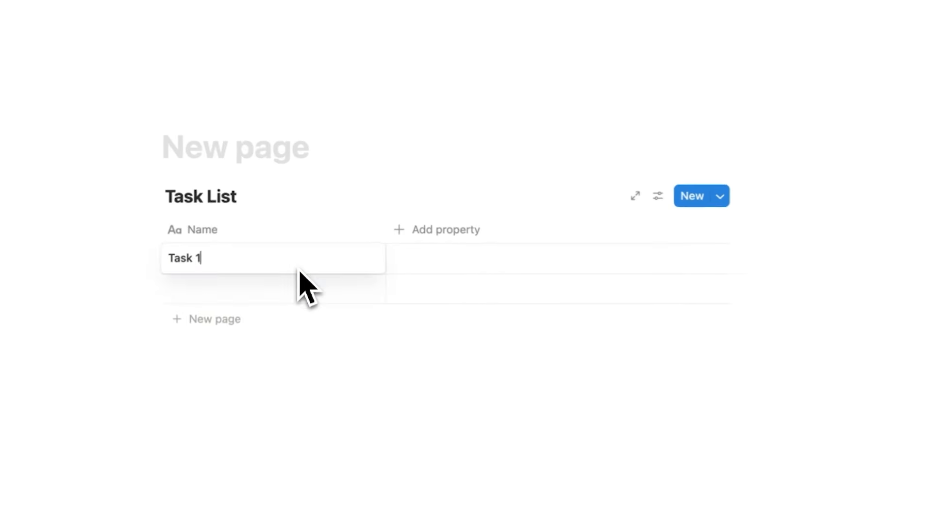
pyautogui.press('Return')
pyautogui.write('T')
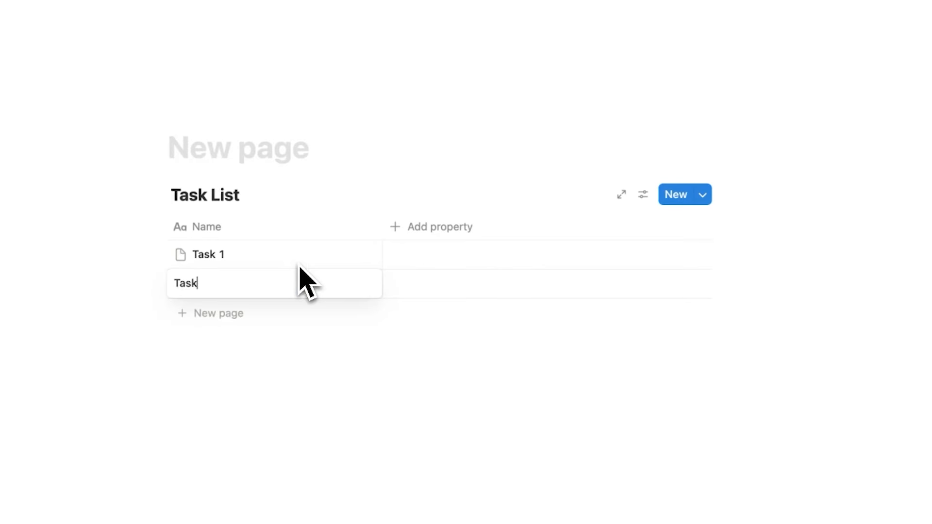
pyautogui.press('Escape')
pyautogui.click(643, 194)
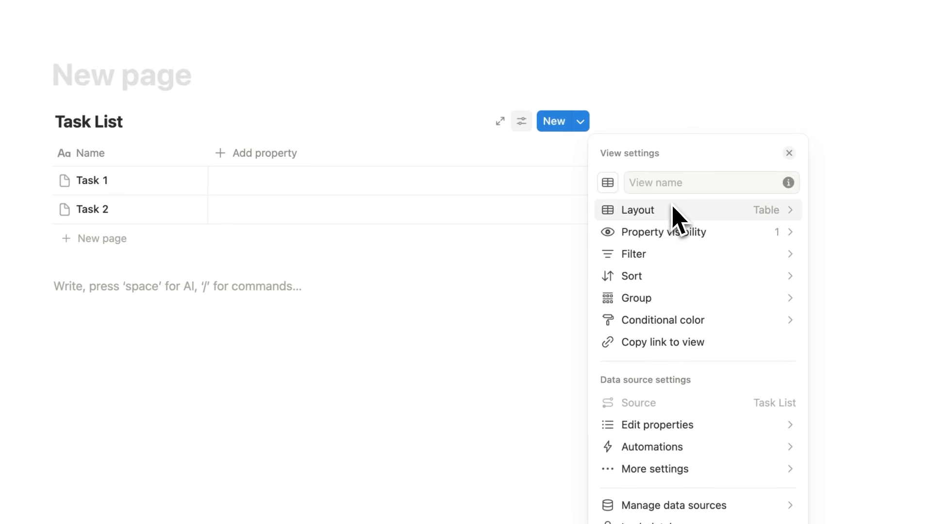
pyautogui.click(670, 210)
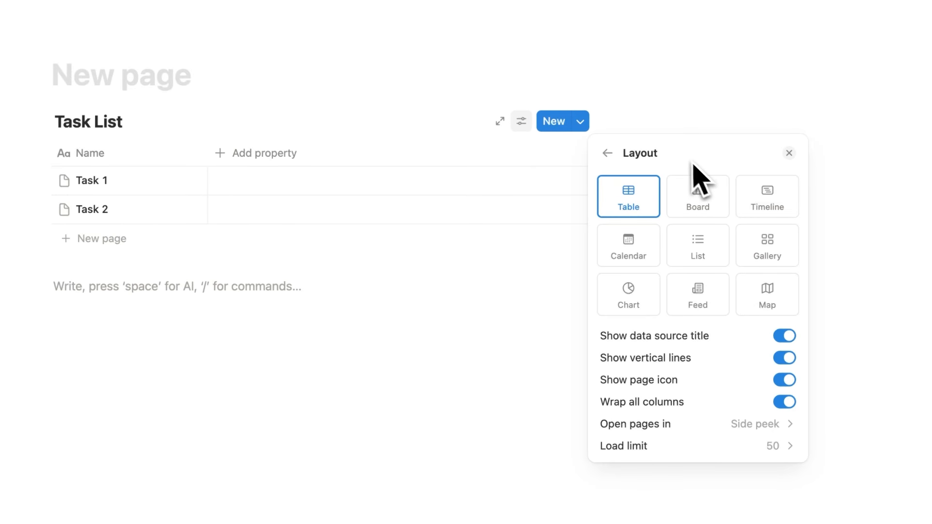
pyautogui.click(726, 105)
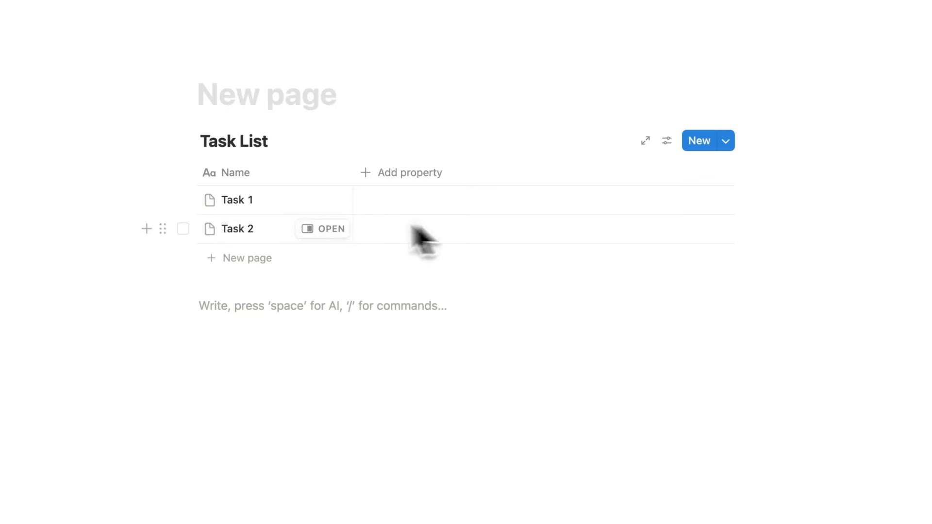
pyautogui.click(335, 199)
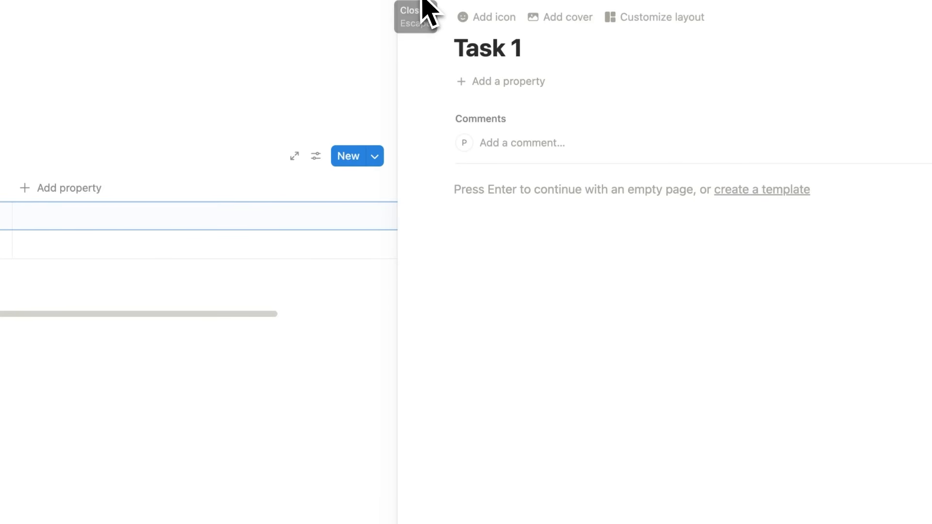
pyautogui.click(421, 6)
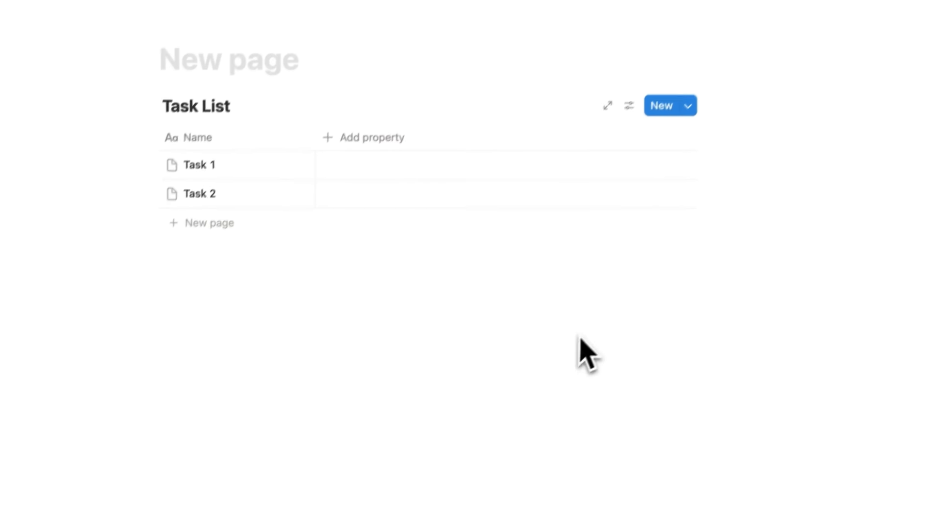
pyautogui.click(340, 188)
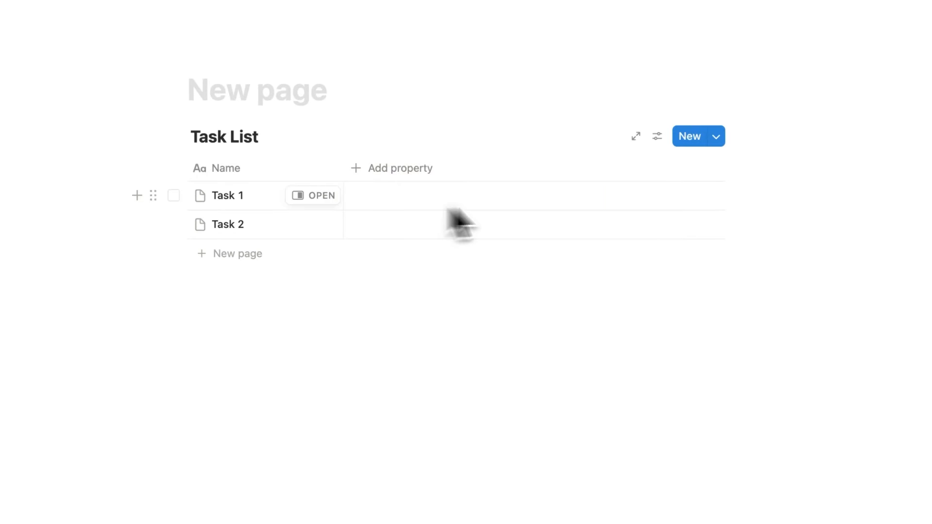
# Add a Date property to Task List and date Task 1 and Task 2 October 22, 2025
pyautogui.click(658, 137)
pyautogui.click(822, 226)
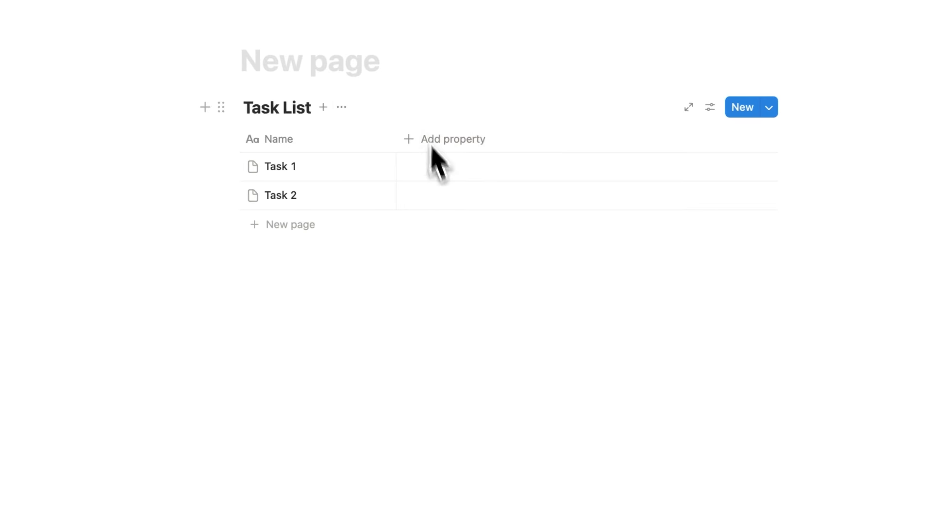
pyautogui.click(442, 145)
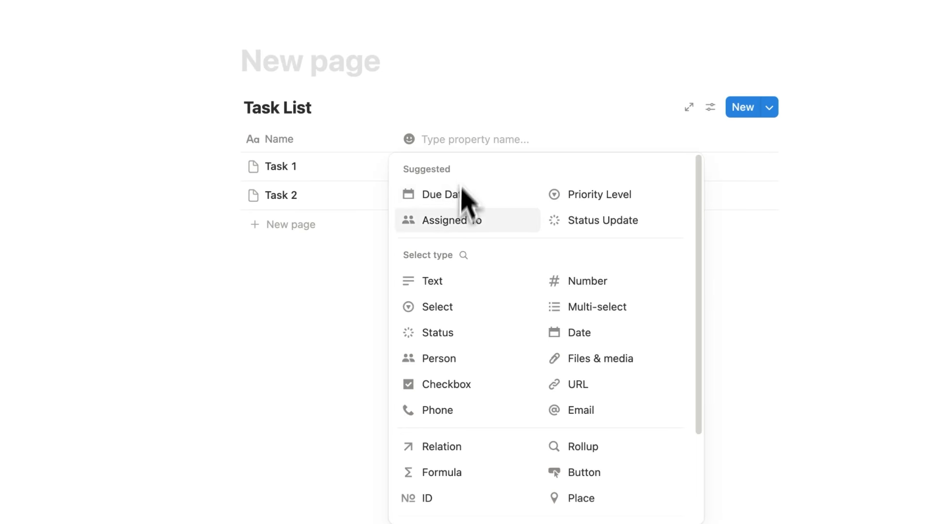
pyautogui.click(583, 333)
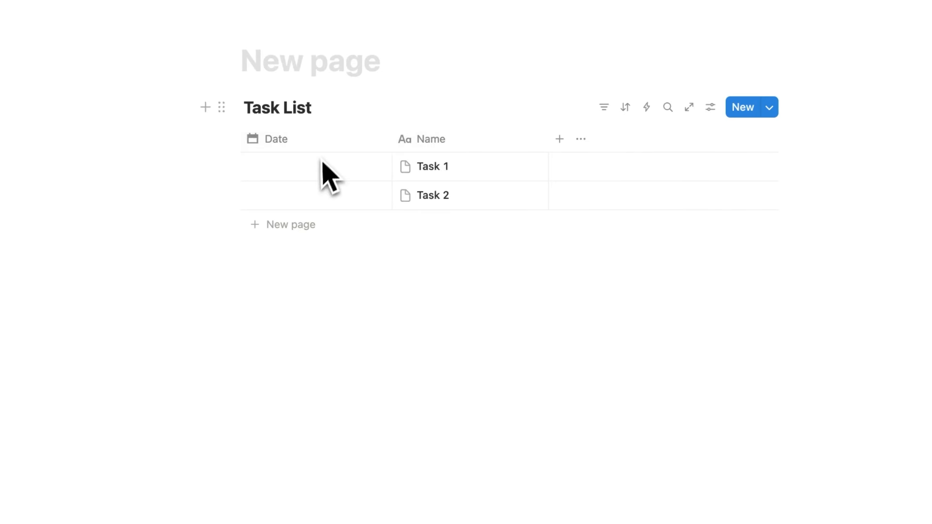
pyautogui.click(320, 169)
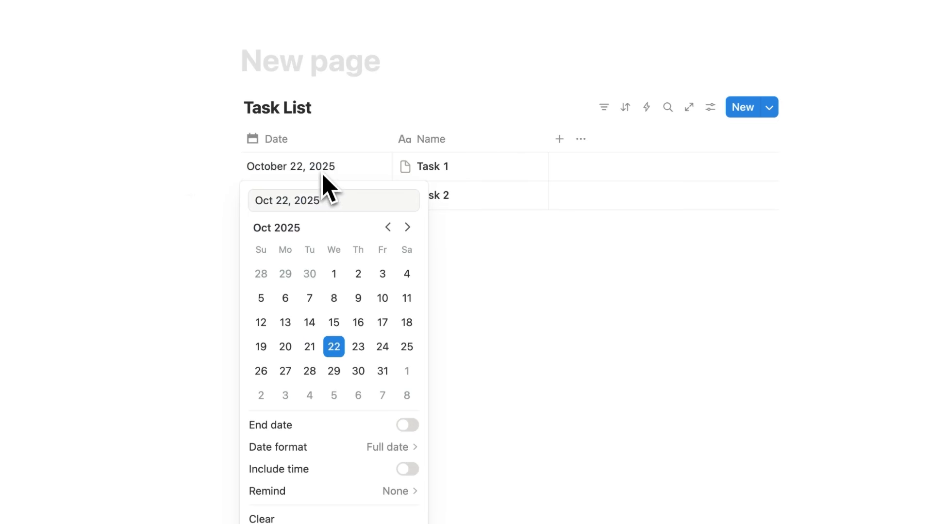
pyautogui.click(324, 196)
pyautogui.click(340, 378)
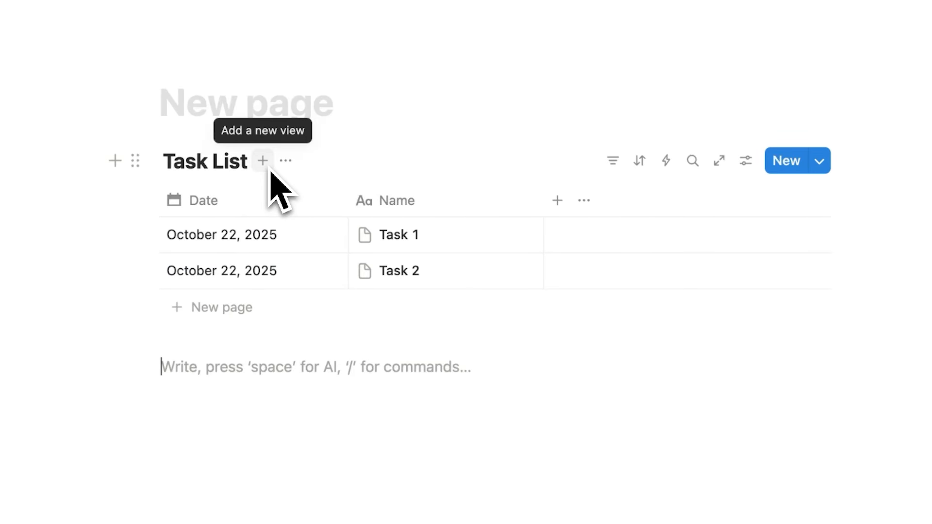
# Add a Calendar view to Task List and switch between the Table and Calendar views
pyautogui.click(272, 175)
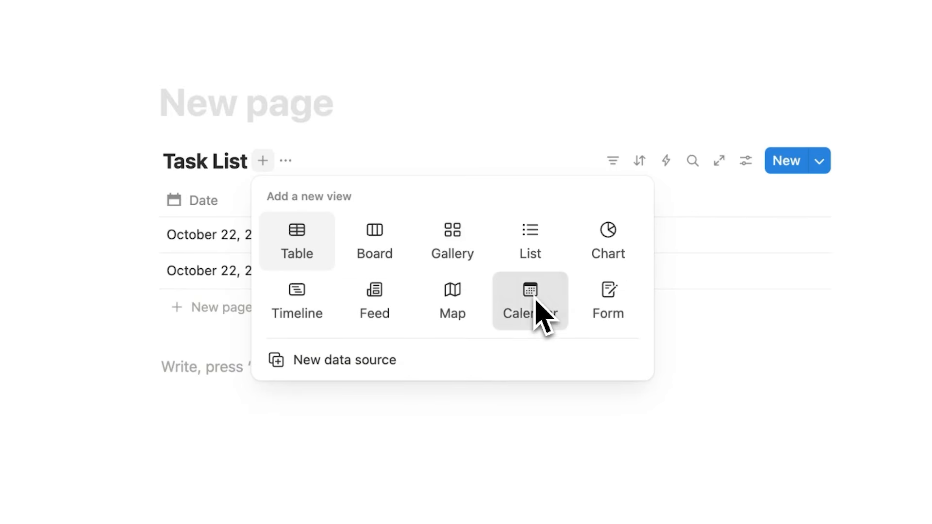
pyautogui.click(534, 305)
pyautogui.click(249, 158)
pyautogui.click(294, 163)
pyautogui.click(238, 163)
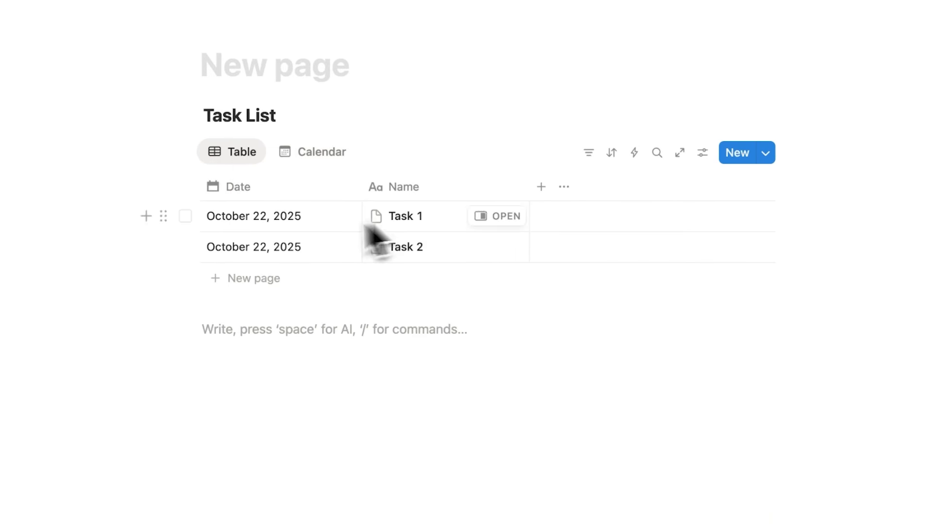
pyautogui.click(326, 154)
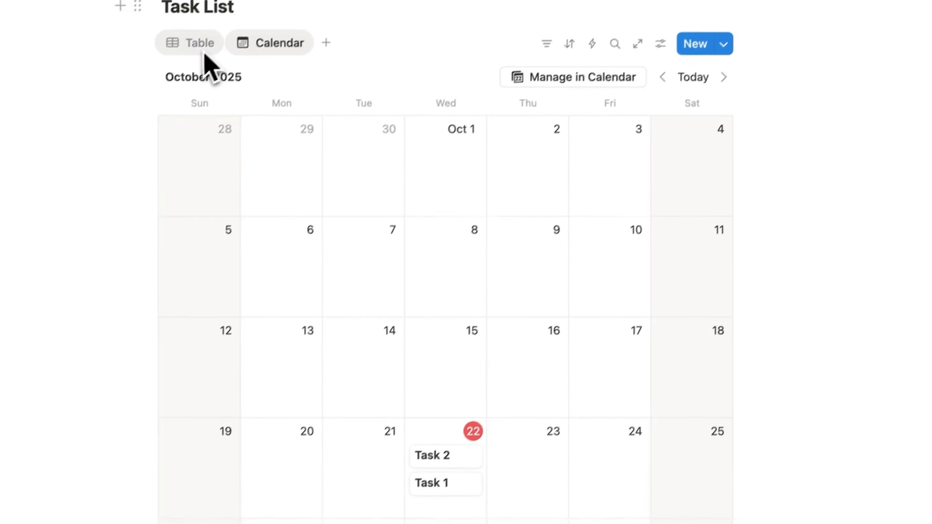
pyautogui.click(233, 6)
pyautogui.click(272, 207)
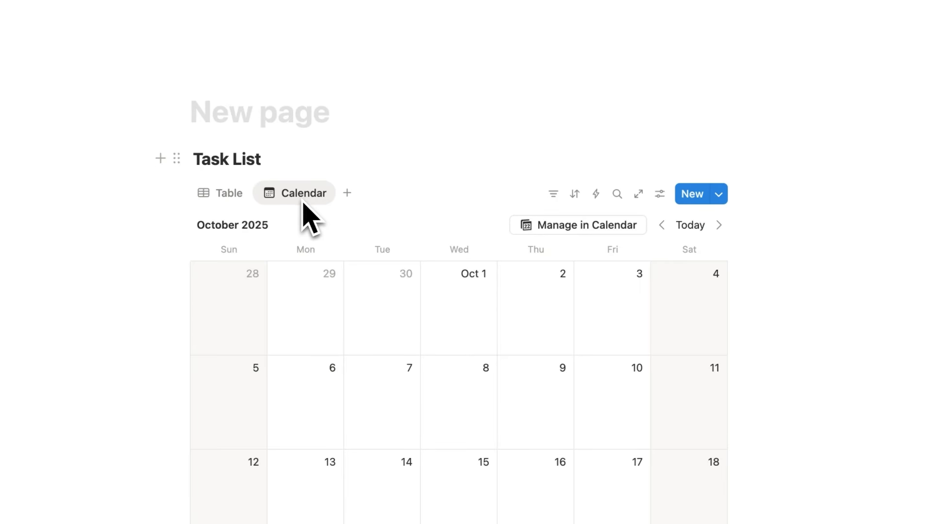
# Browse the Task List templates and new-view choices, then select text in the Task List title
pyautogui.click(719, 194)
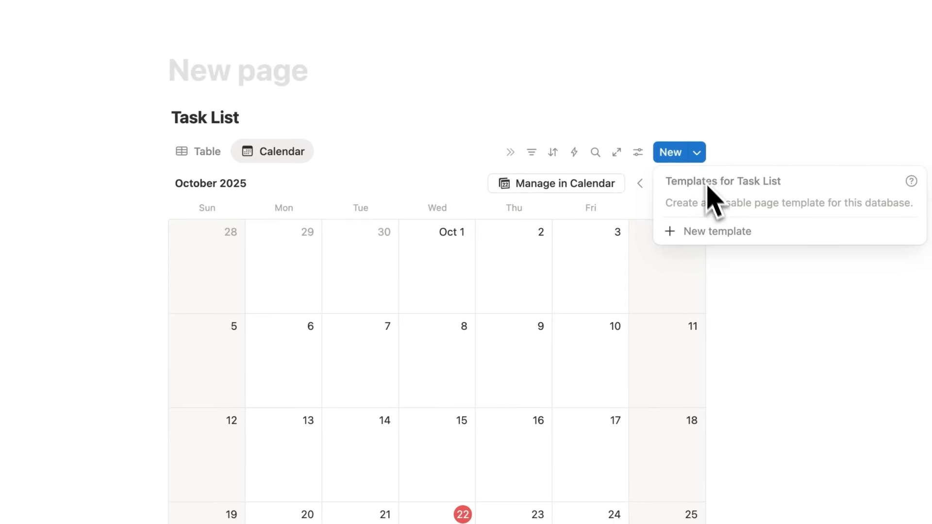
pyautogui.click(210, 156)
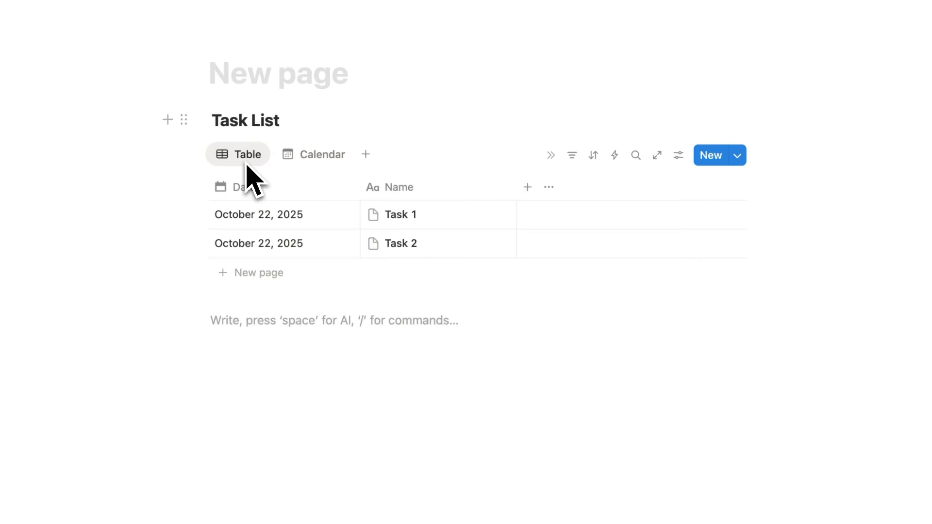
pyautogui.click(366, 155)
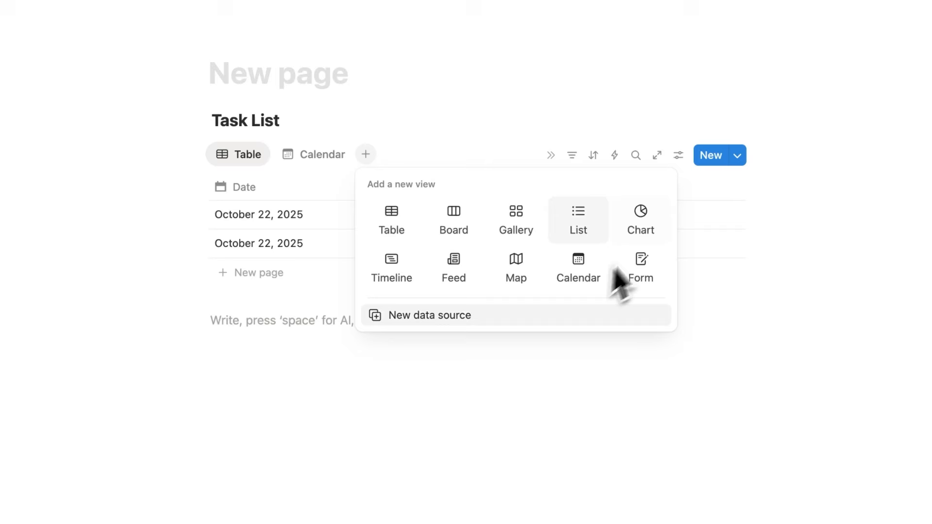
pyautogui.click(272, 139)
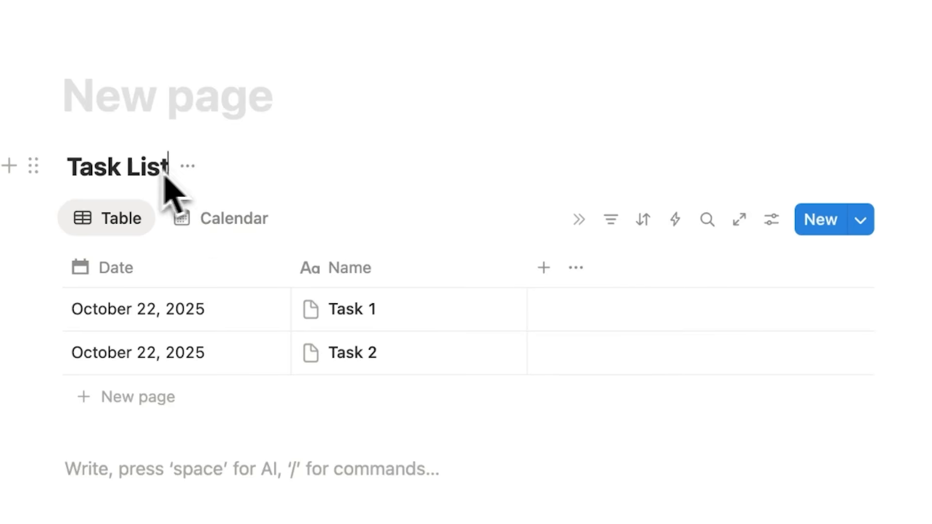
pyautogui.moveTo(278, 126); pyautogui.dragTo(220, 129)
pyautogui.click(76, 176)
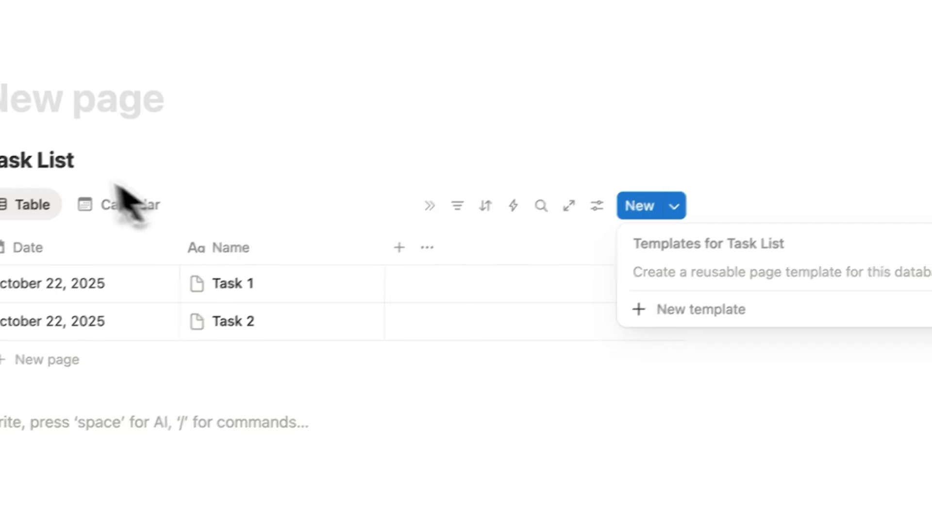
pyautogui.click(73, 170)
pyautogui.click(64, 168)
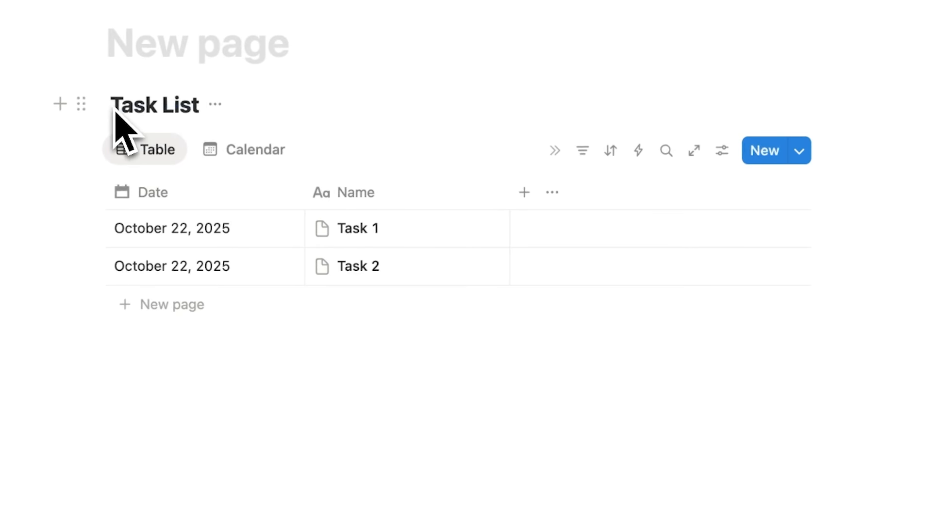
pyautogui.moveTo(111, 105); pyautogui.dragTo(164, 108)
pyautogui.click(204, 121)
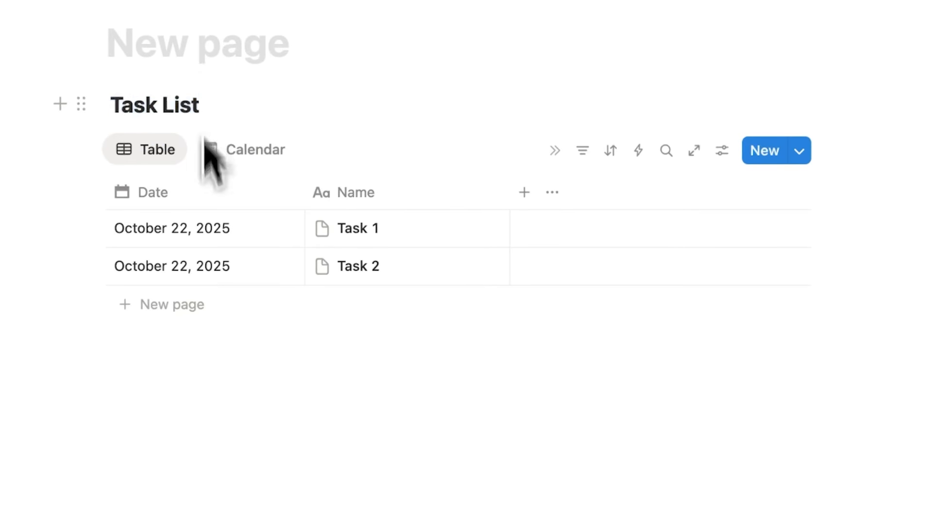
# Insert a second inline table database titled Content Calendar below Task List
pyautogui.click(221, 435)
pyautogui.write('/database')
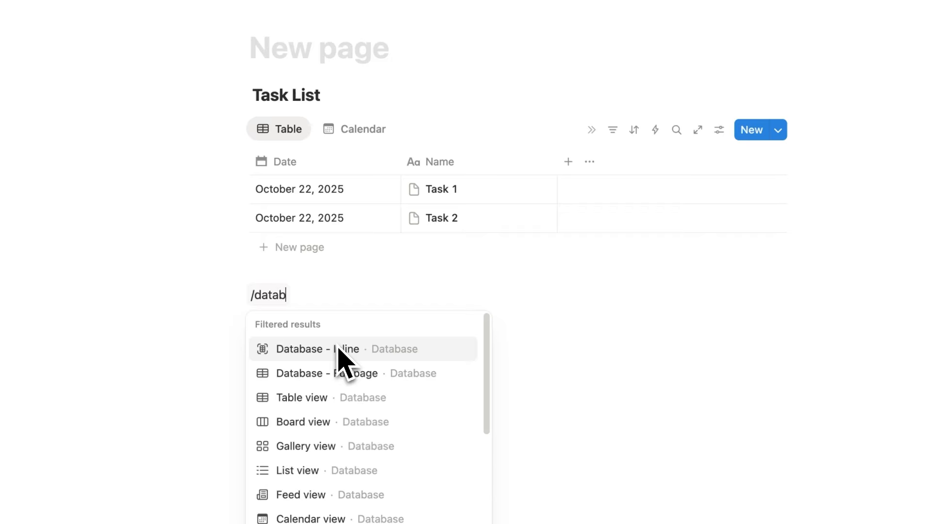
pyautogui.click(311, 398)
pyautogui.click(305, 298)
pyautogui.write('Content Calendar')
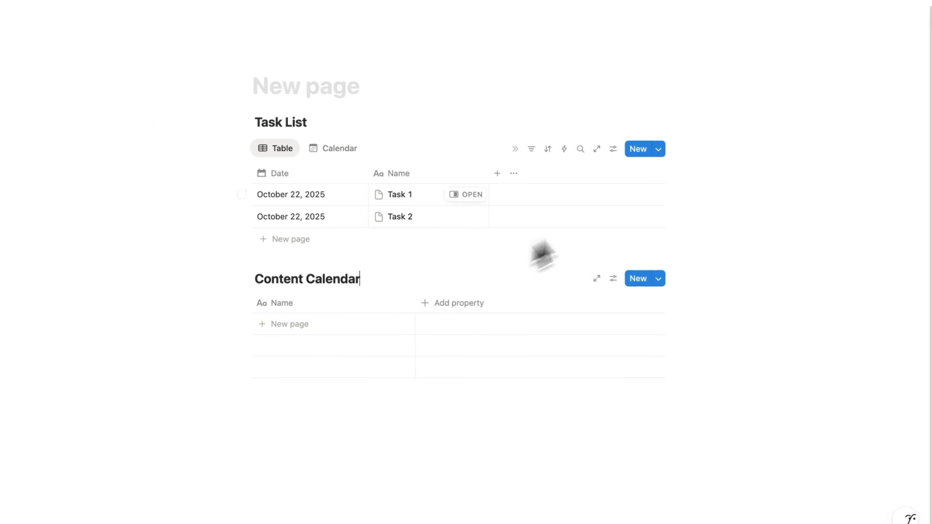
# Open the Task List templates dropdown next to its New button
pyautogui.click(662, 148)
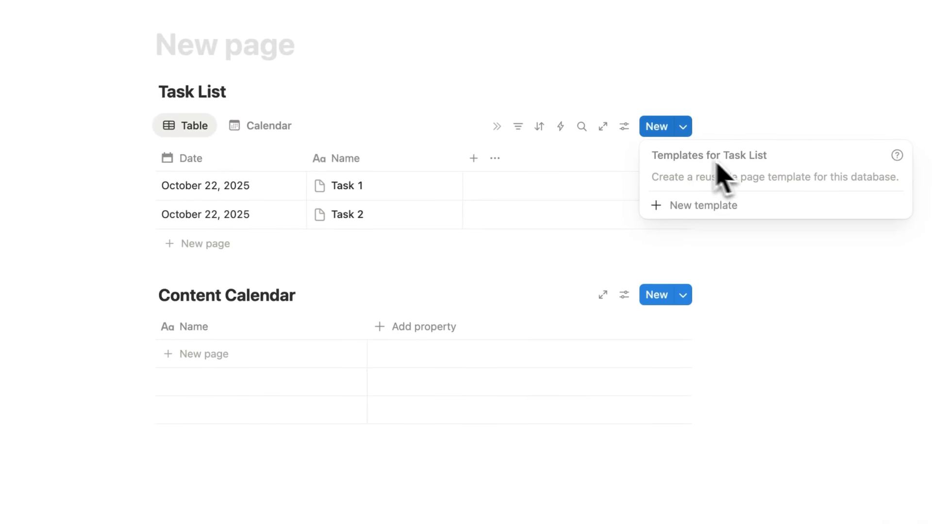
pyautogui.click(682, 295)
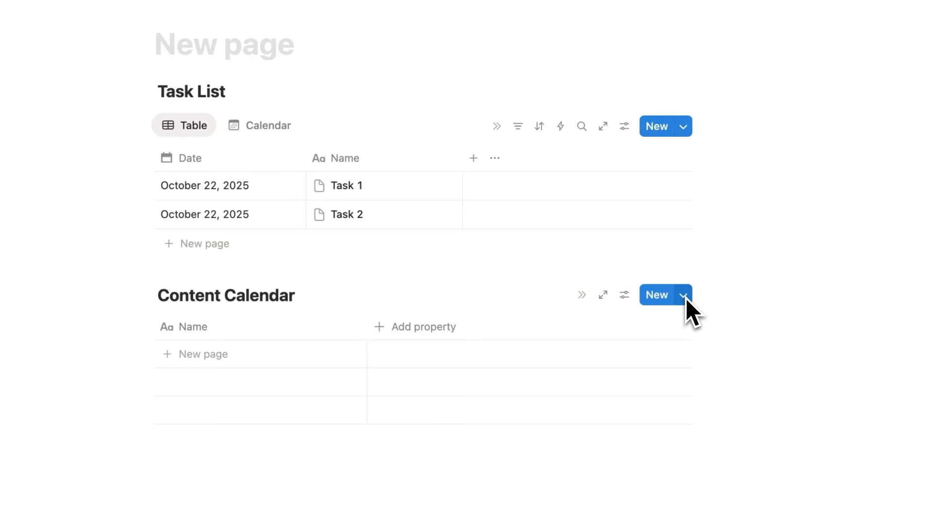
pyautogui.click(682, 295)
pyautogui.click(683, 127)
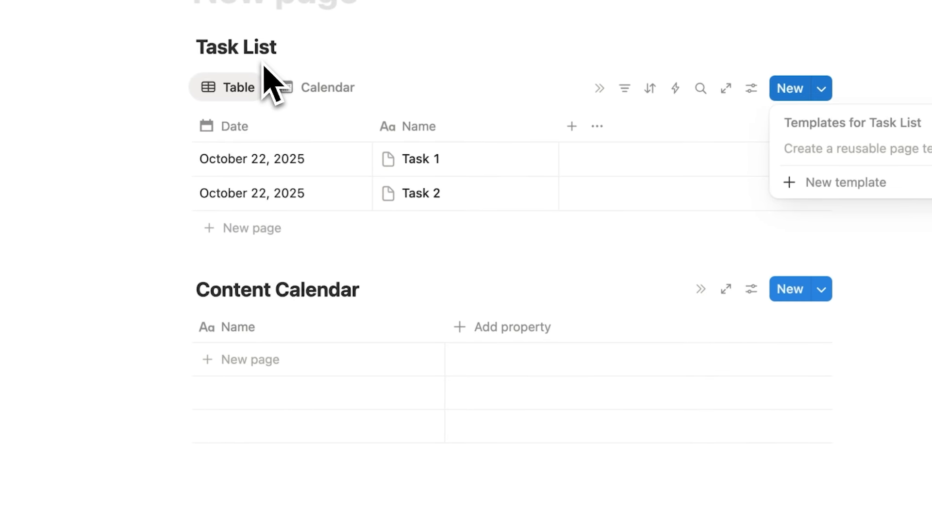
pyautogui.click(822, 90)
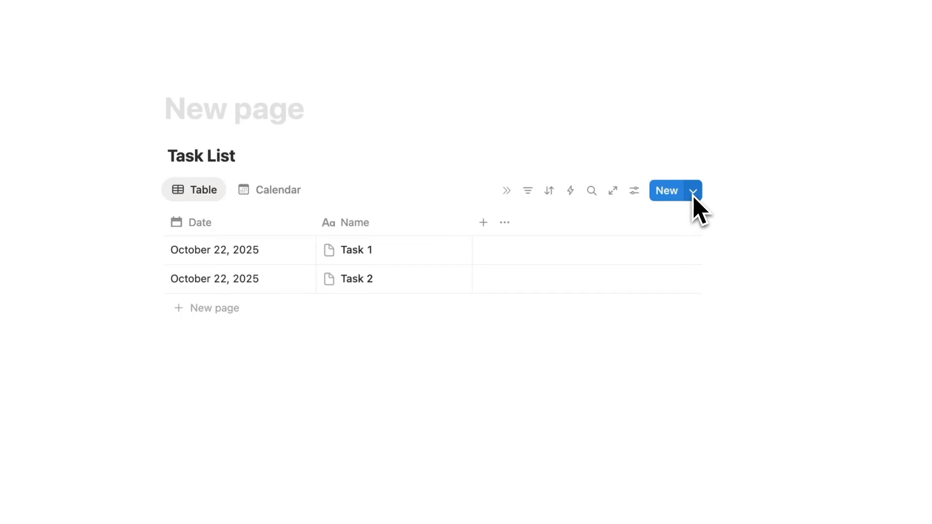
pyautogui.click(693, 192)
# Create a new Task List template and title it 'Meetings Template'
pyautogui.click(705, 271)
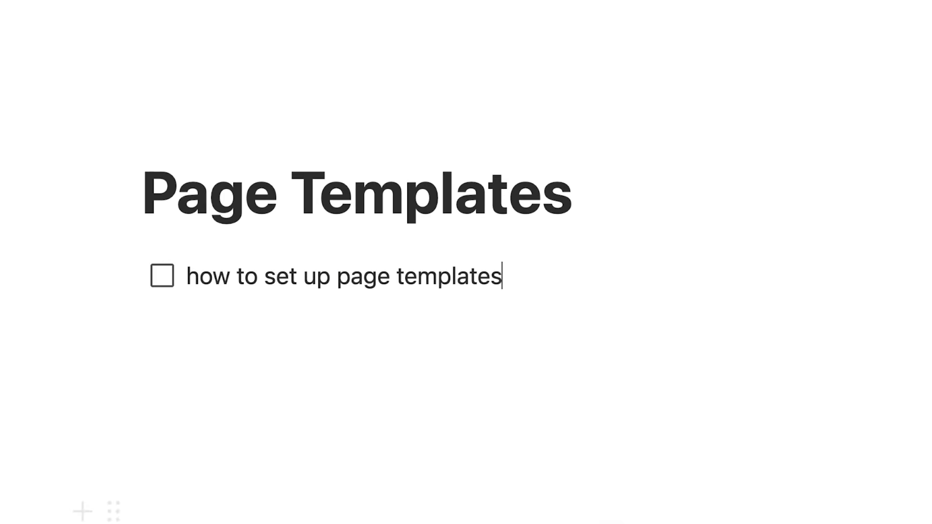
pyautogui.press('super+Return')
pyautogui.press('Return')
pyautogui.write('template 1')
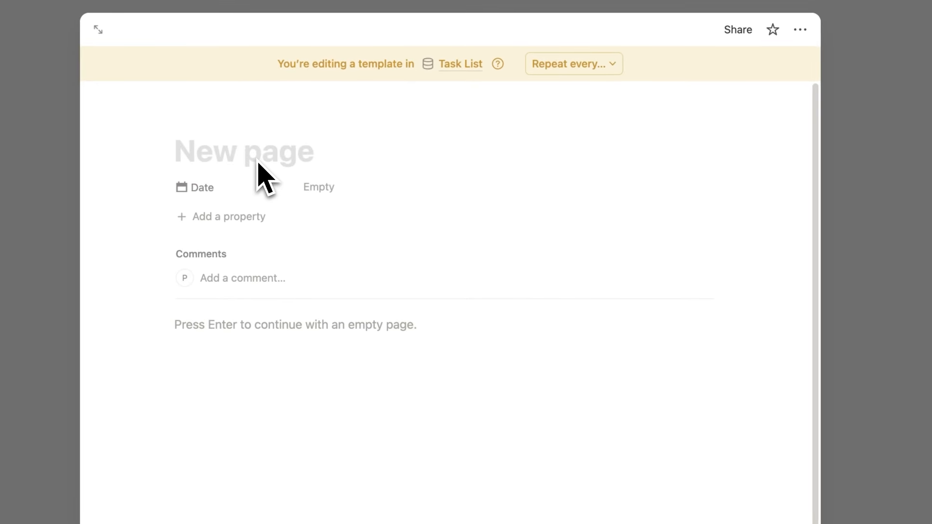
pyautogui.write('Meetings Template')
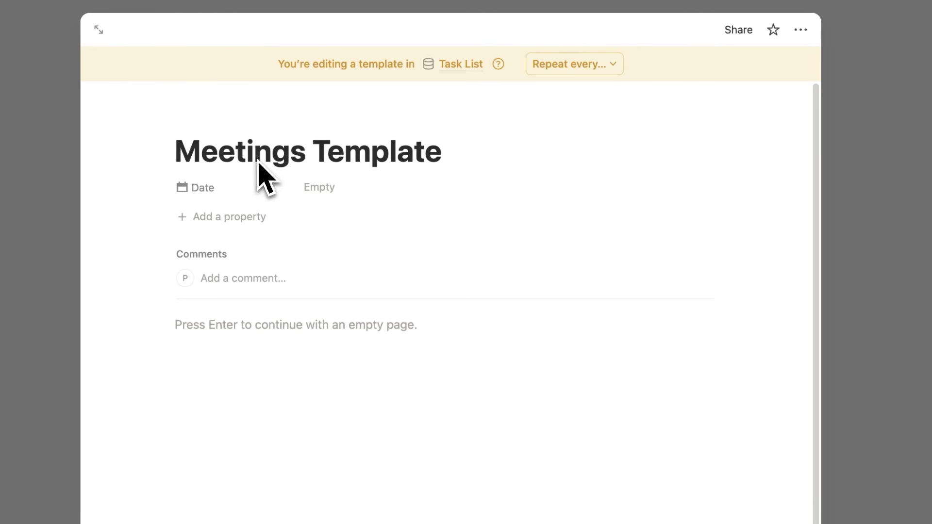
# Reopen Meetings Template, add an 'Attendees:' line followed by a --- divider
pyautogui.click(833, 234)
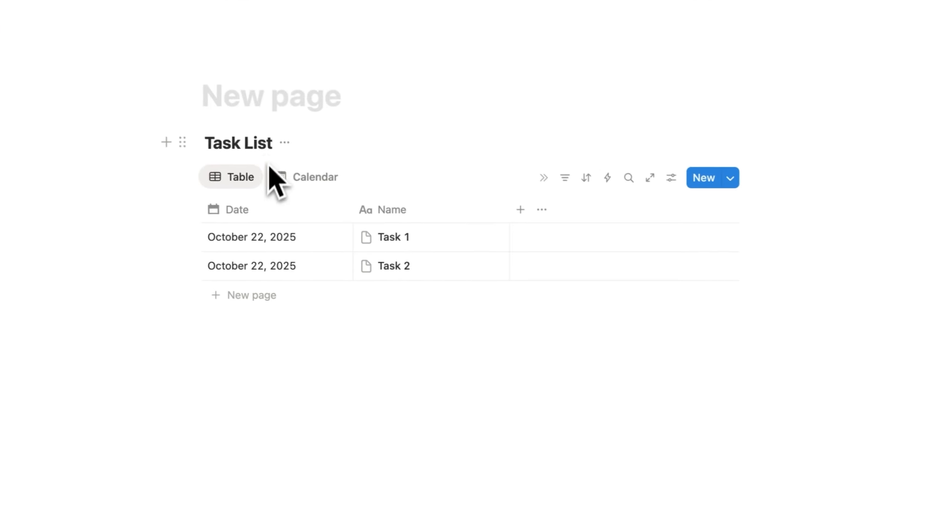
pyautogui.click(730, 178)
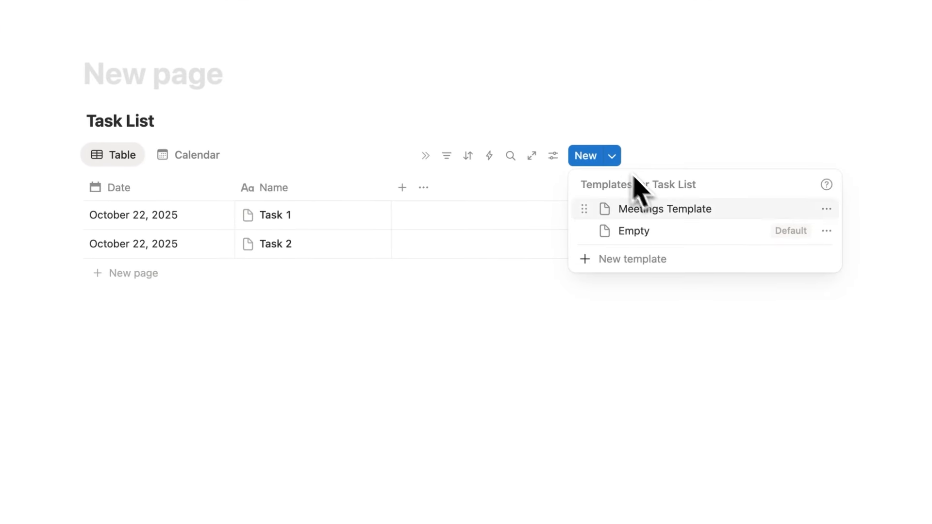
pyautogui.click(677, 256)
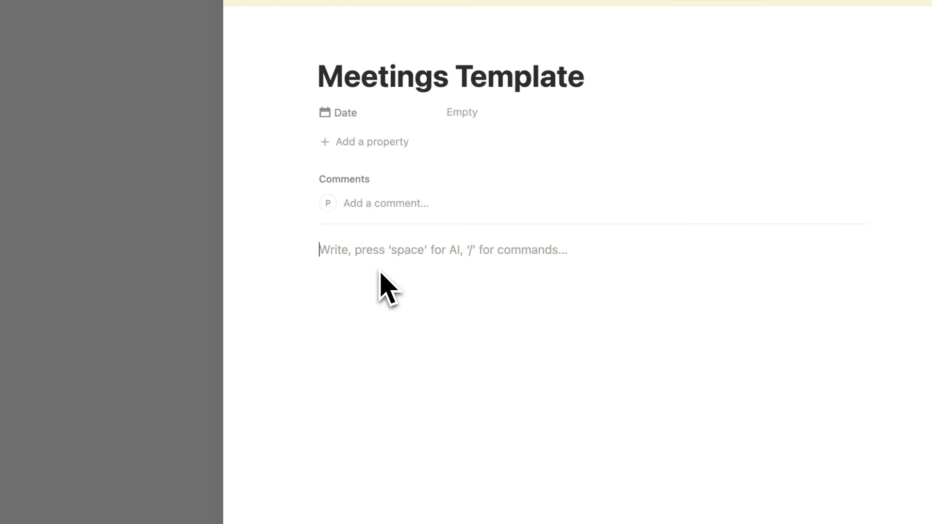
pyautogui.write('Attendees:')
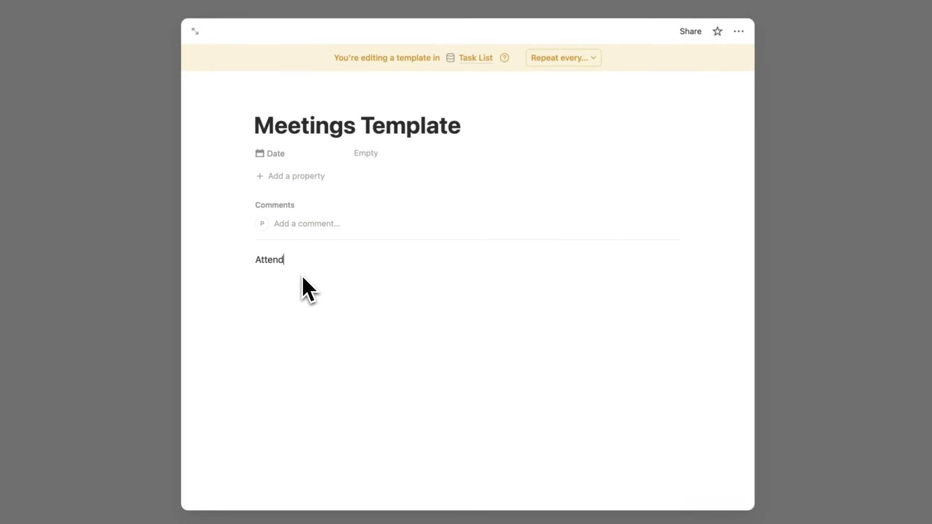
pyautogui.press('Return')
pyautogui.write('---')
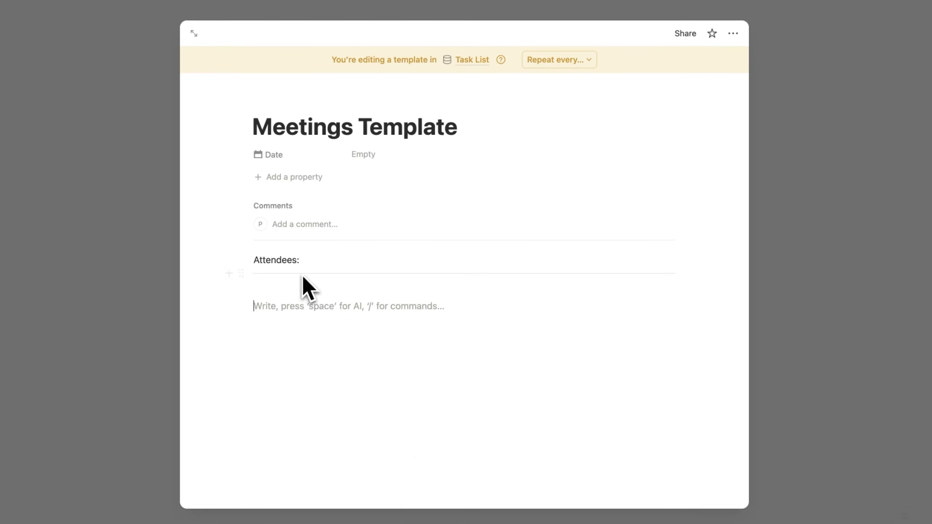
pyautogui.click(349, 259)
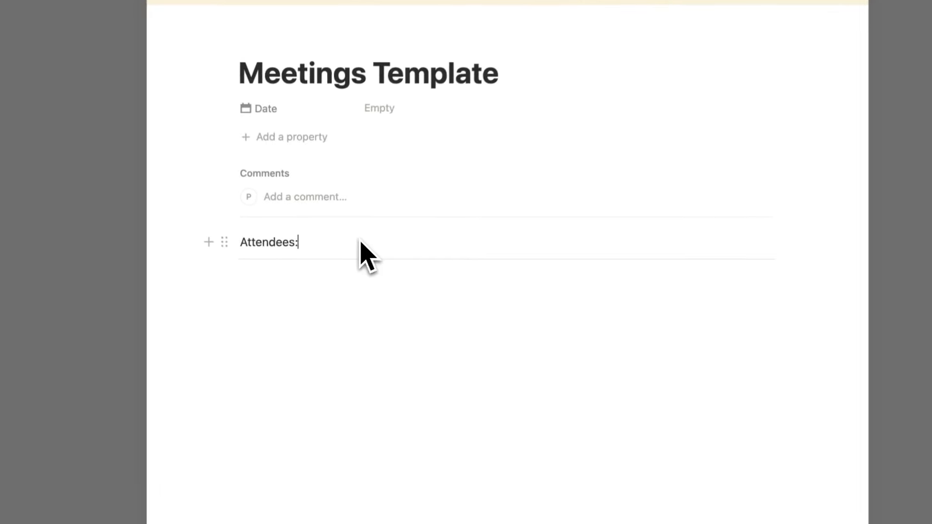
pyautogui.click(339, 301)
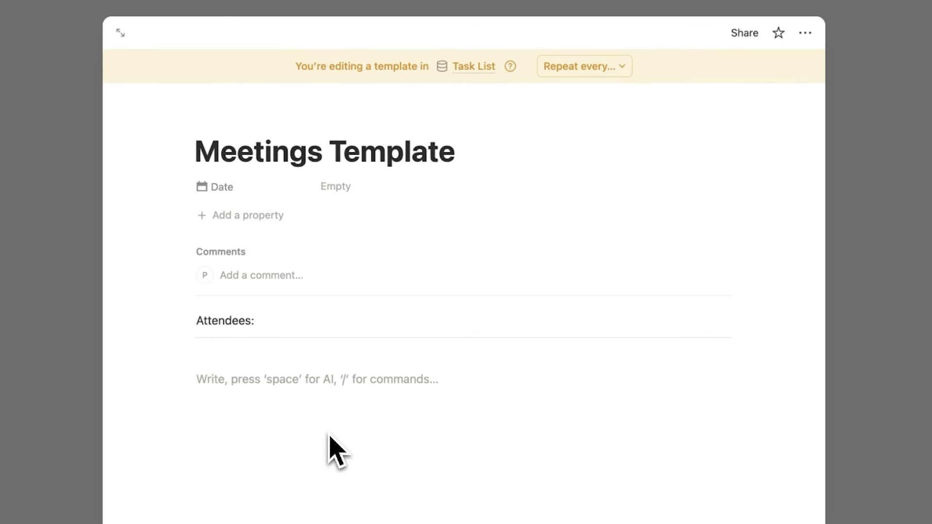
# Make Agenda a Heading 2 with bullets 1, 2 and 3 beneath it
pyautogui.click(186, 379)
pyautogui.moveTo(120, 309)
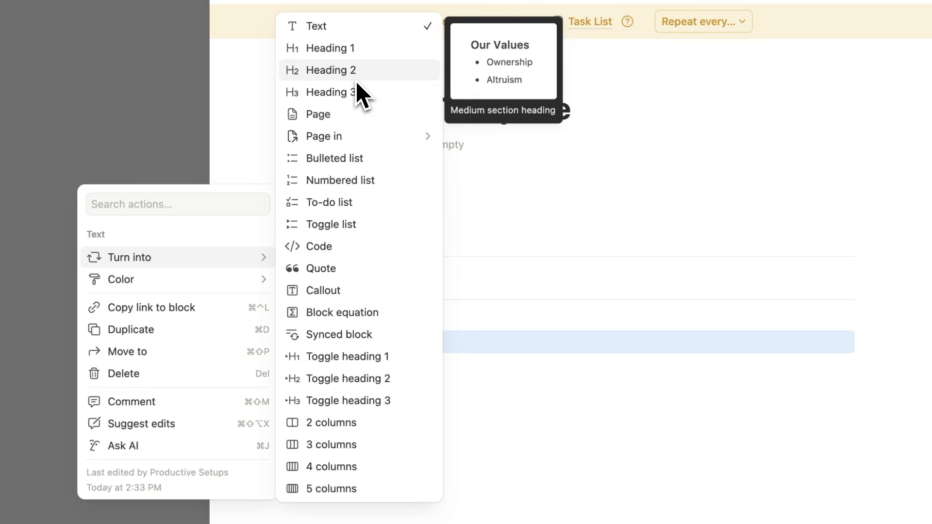
pyautogui.click(357, 80)
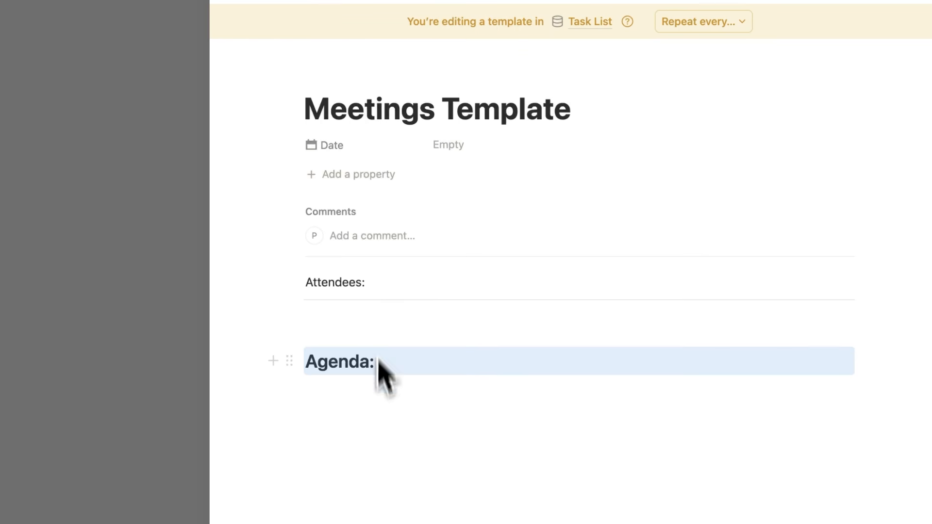
pyautogui.click(383, 397)
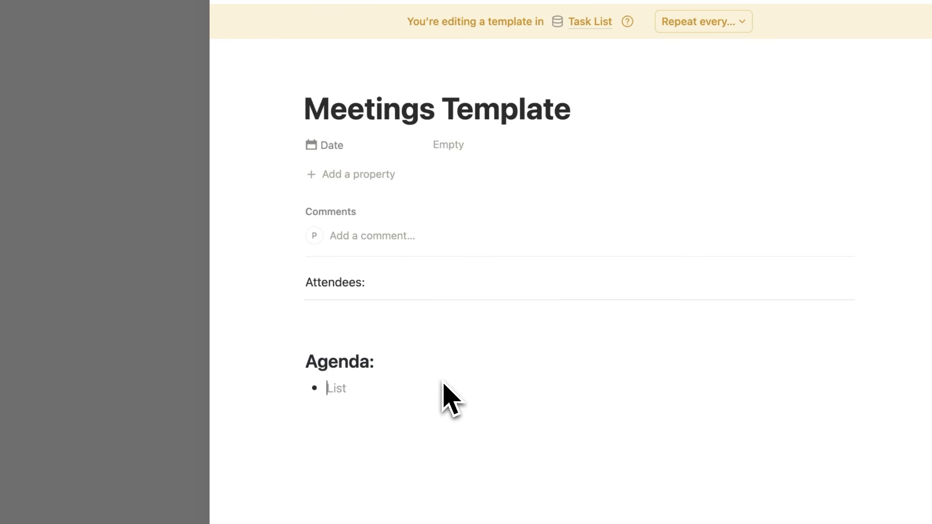
pyautogui.write('1')
pyautogui.press('Return')
pyautogui.write('2')
pyautogui.press('Return')
pyautogui.write('3')
pyautogui.press('Return')
pyautogui.press('Return')
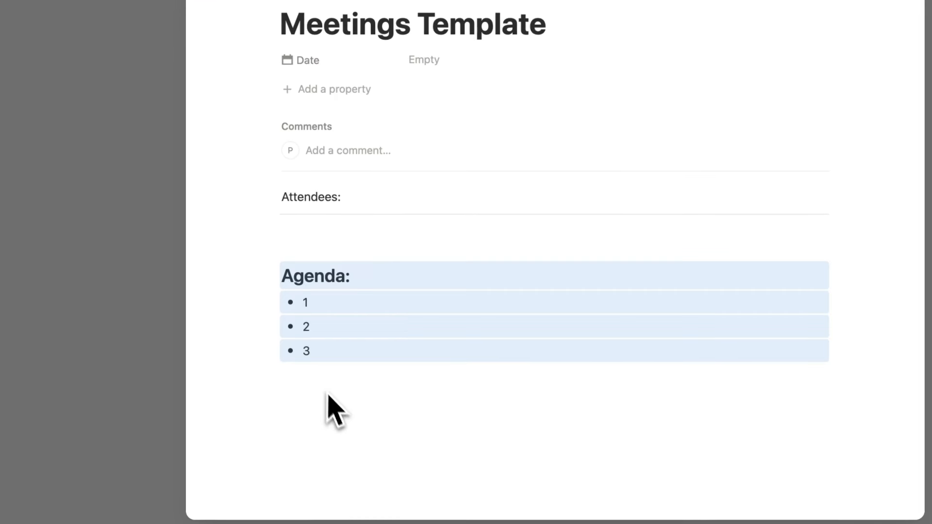
# Paste a copy of the Agenda section and rename its heading to Key Decisions
pyautogui.click(334, 411)
pyautogui.write('Agenda: 1 2 3')
pyautogui.click(379, 417)
pyautogui.scroll(-3, 388, 413)
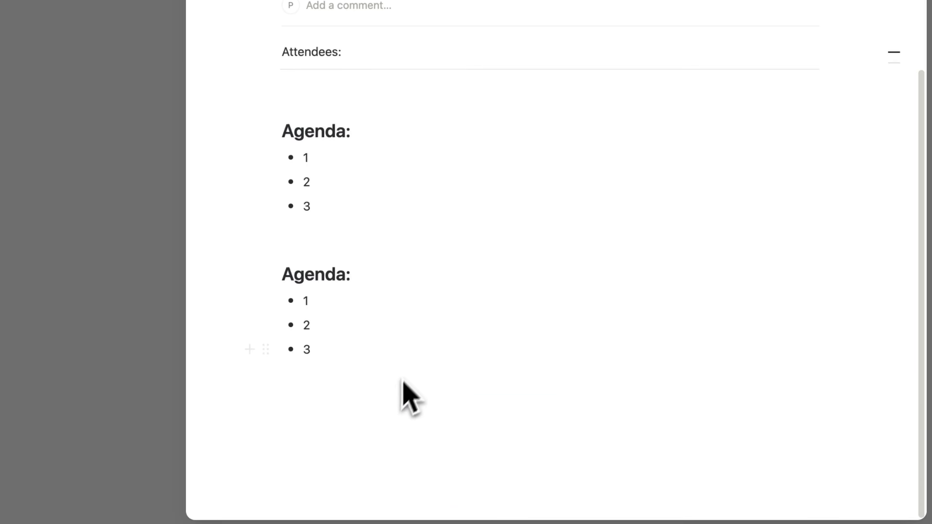
pyautogui.press('super+shift+Left')
pyautogui.write('Key Decisions')
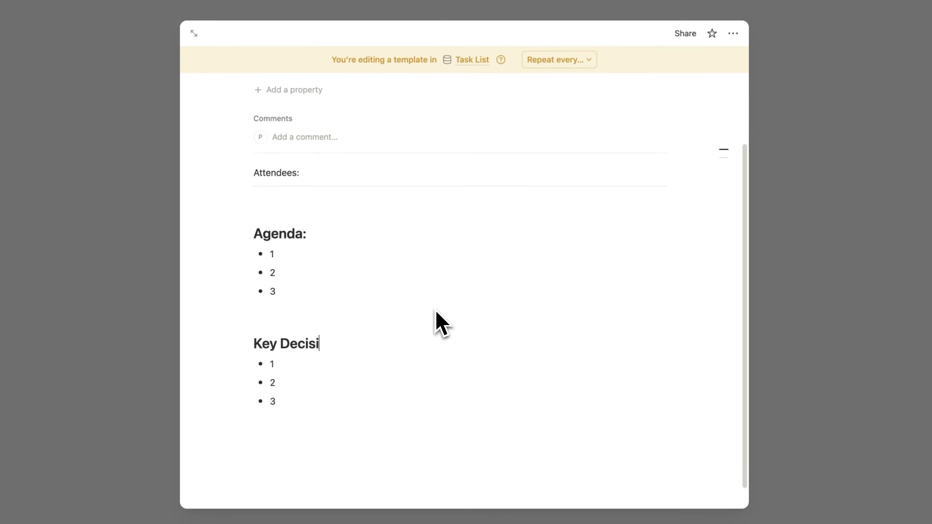
pyautogui.scroll(-1, 331, 391)
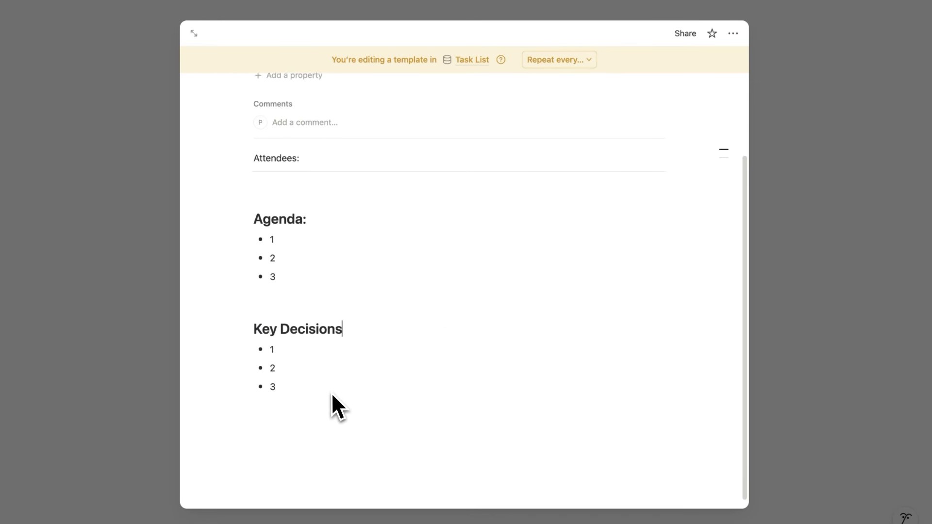
# Add an 'Action List' Heading 2 below the Key Decisions bullets
pyautogui.click(286, 408)
pyautogui.write('/2')
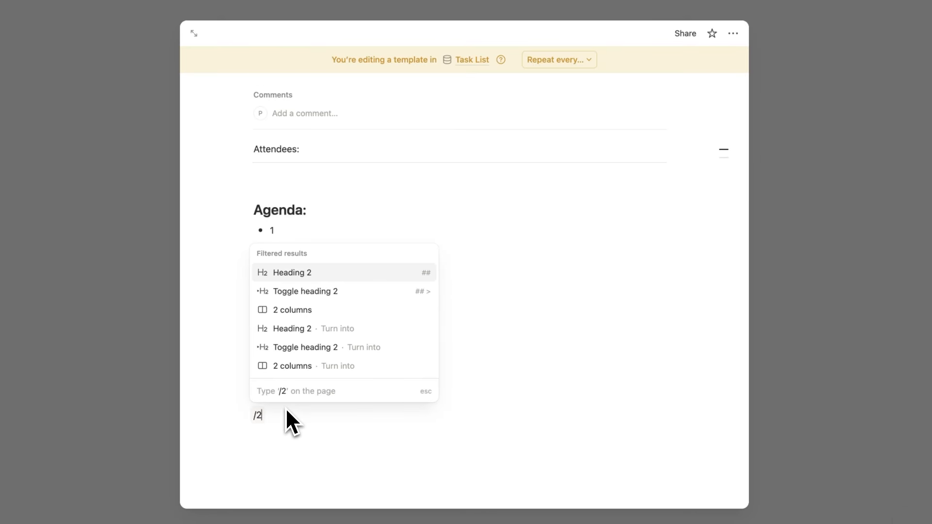
pyautogui.click(312, 273)
pyautogui.write('Action ')
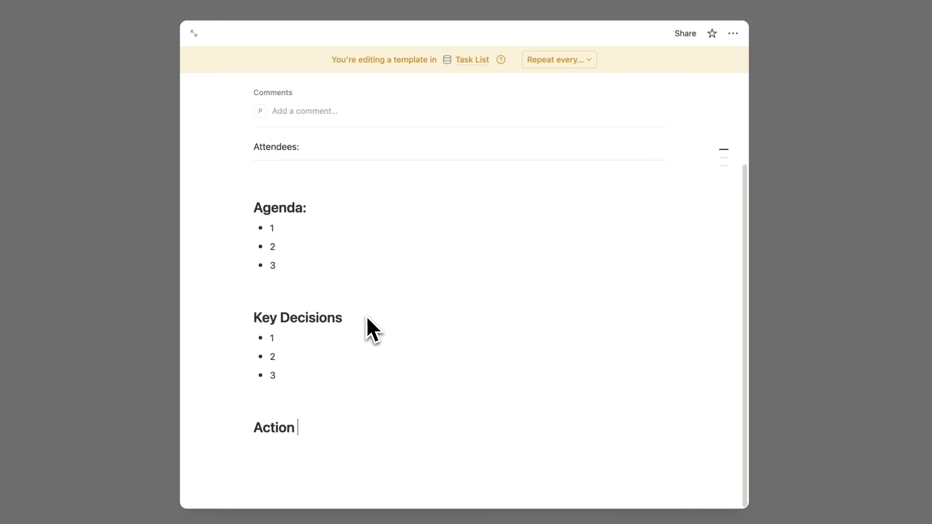
pyautogui.write('List')
pyautogui.press('Return')
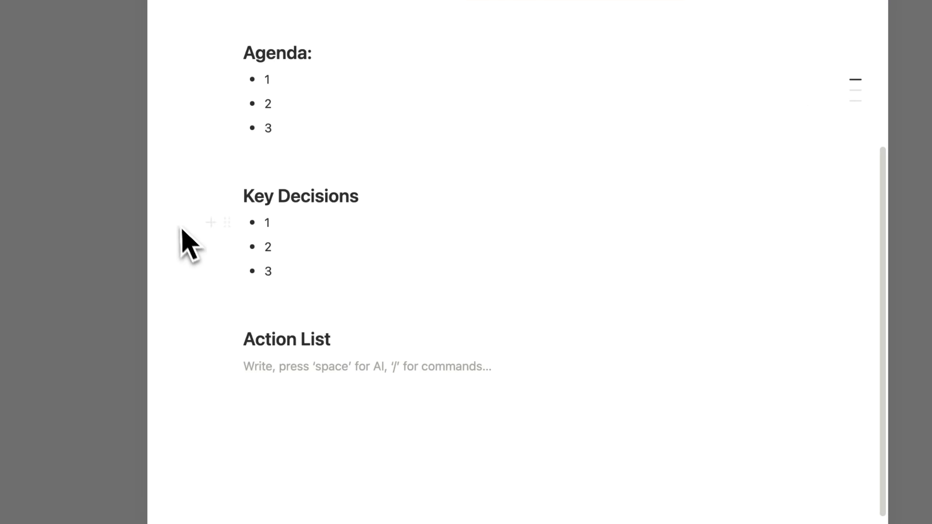
pyautogui.moveTo(185, 233); pyautogui.dragTo(280, 281)
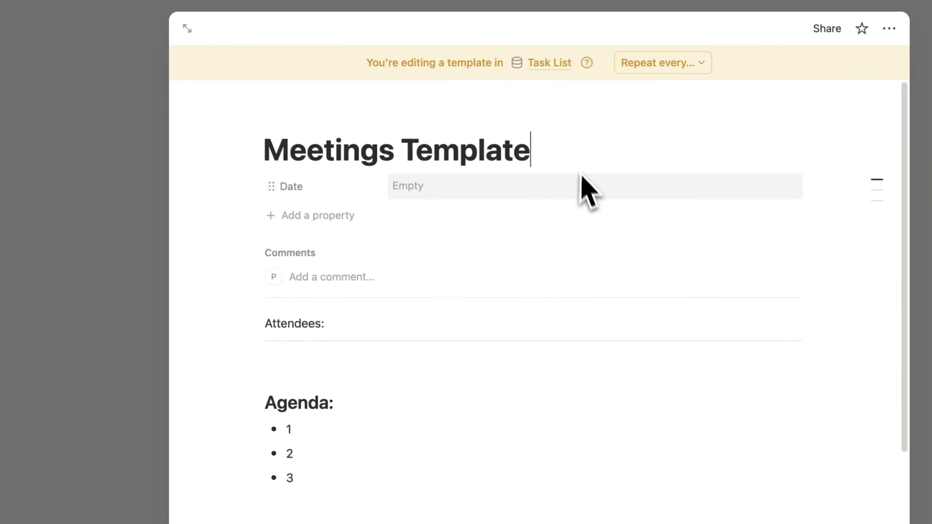
# Embed a linked table view of the Task List data under Action List
pyautogui.scroll(-6, 588, 204)
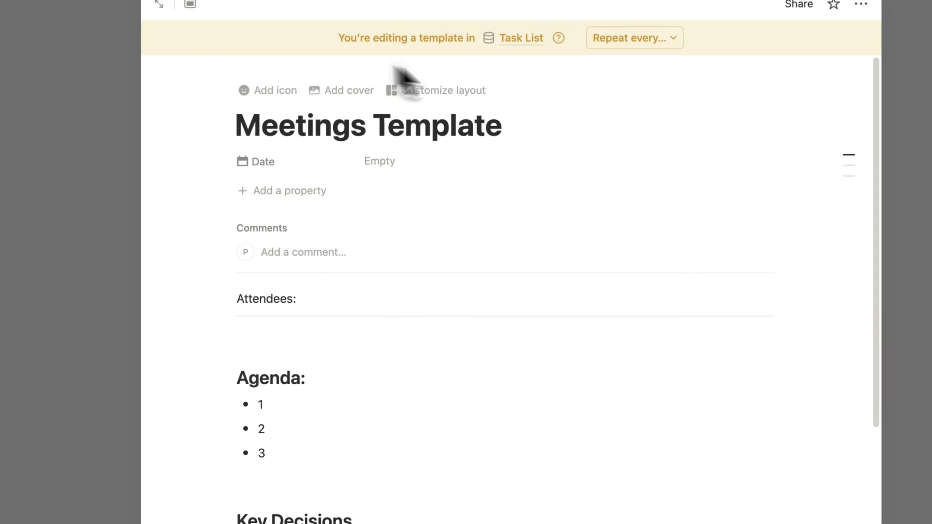
pyautogui.scroll(-6, 510, 156)
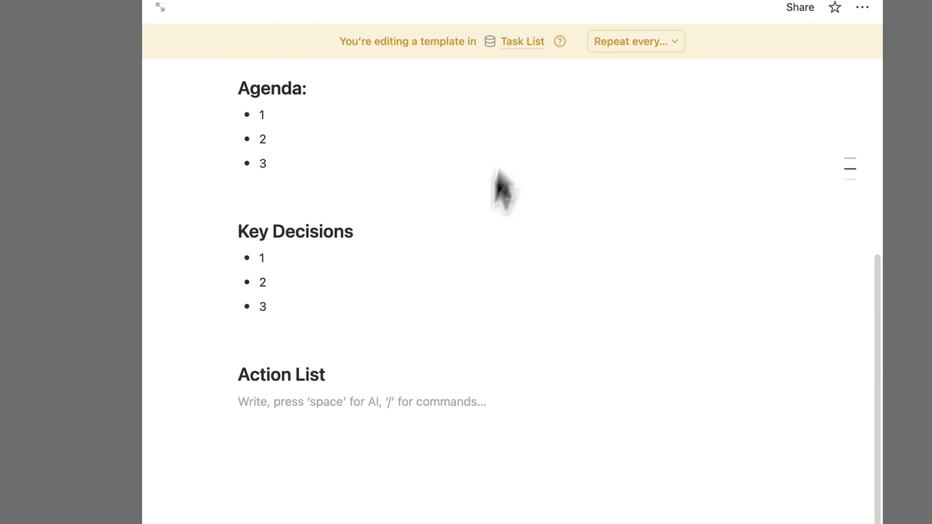
pyautogui.write('/data')
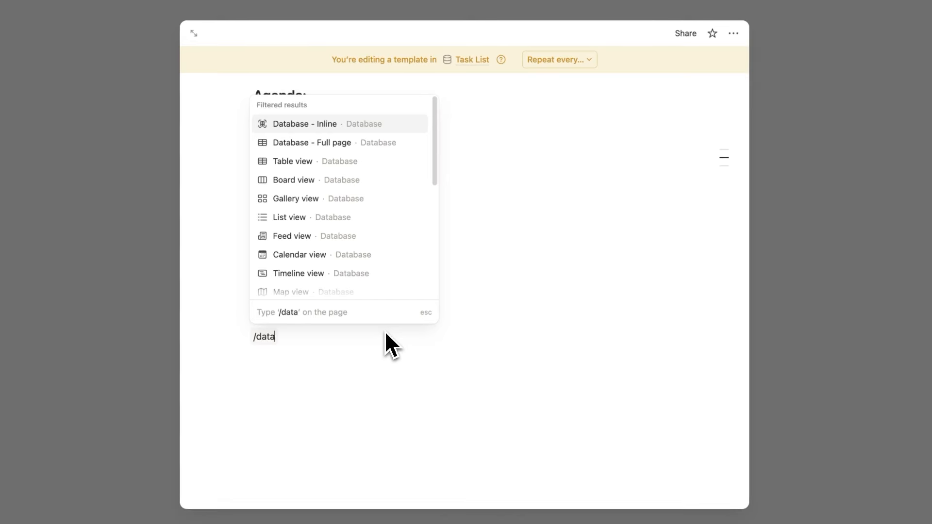
pyautogui.click(266, 163)
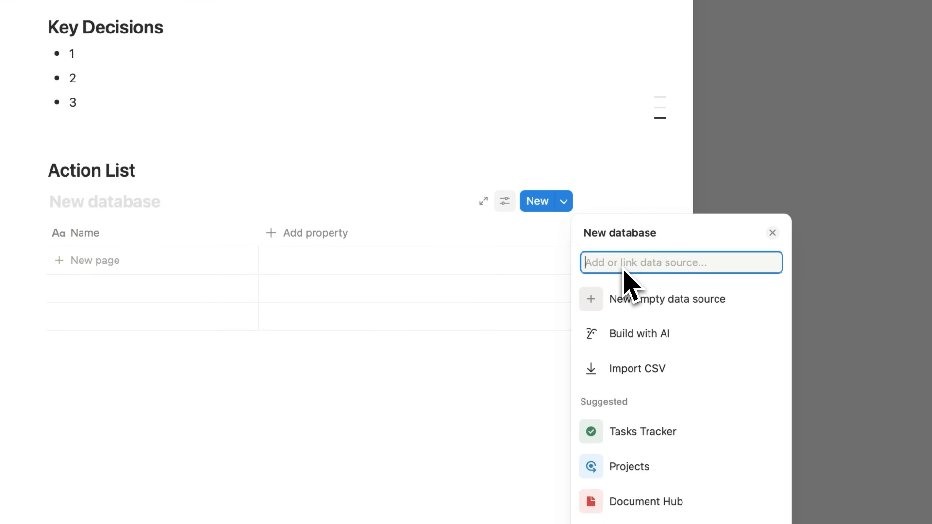
pyautogui.write('Task List')
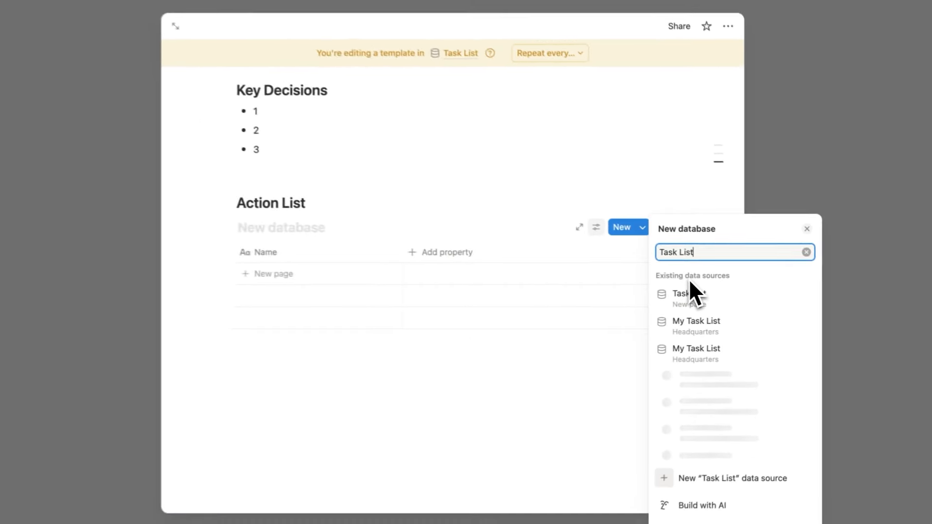
pyautogui.click(725, 294)
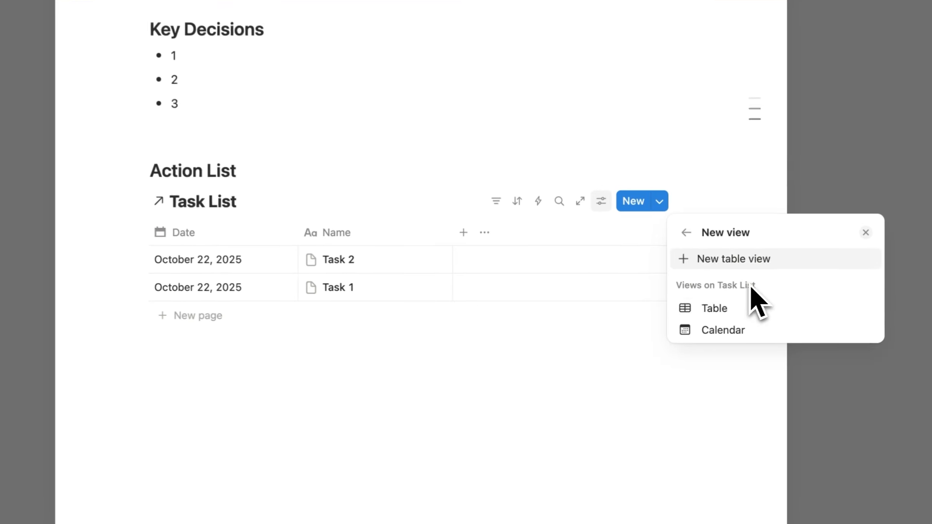
pyautogui.click(625, 348)
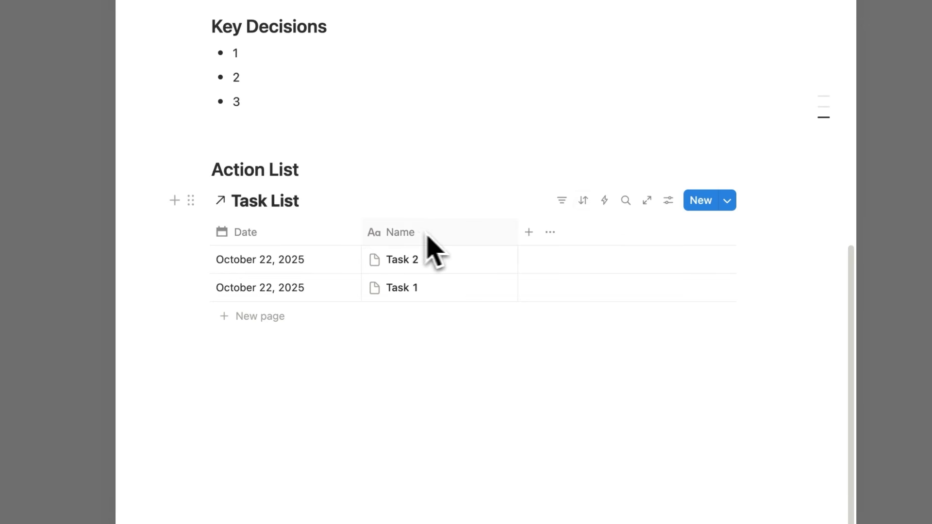
# Filter the embedded Task List view to Date: This day and close the template
pyautogui.click(563, 203)
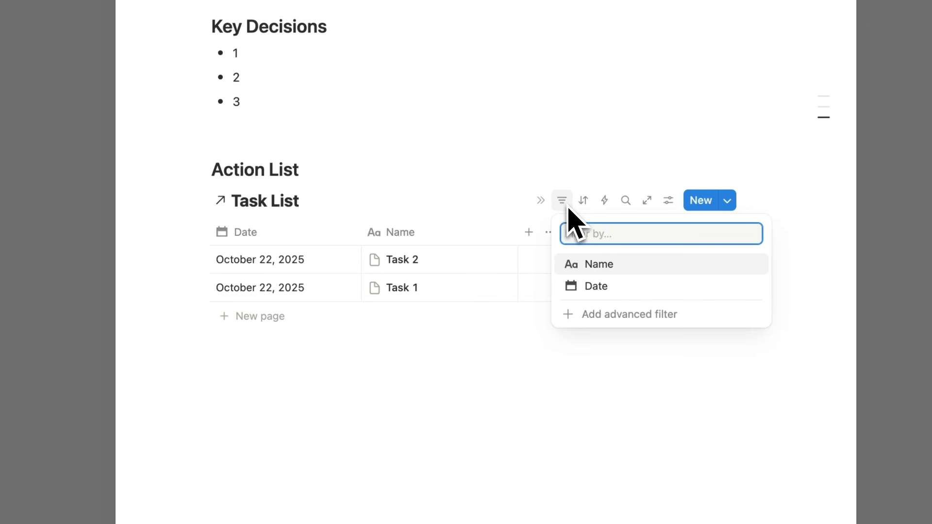
pyautogui.click(628, 284)
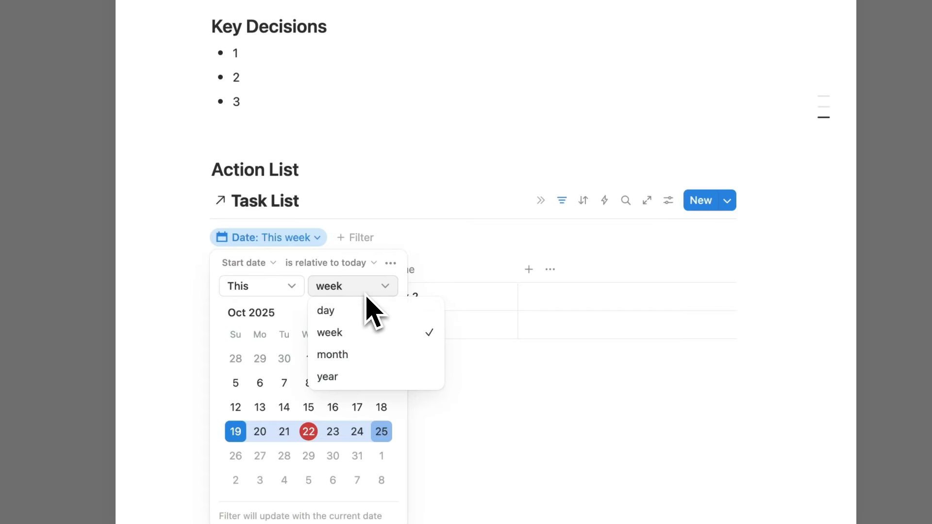
pyautogui.click(359, 312)
pyautogui.press('Escape')
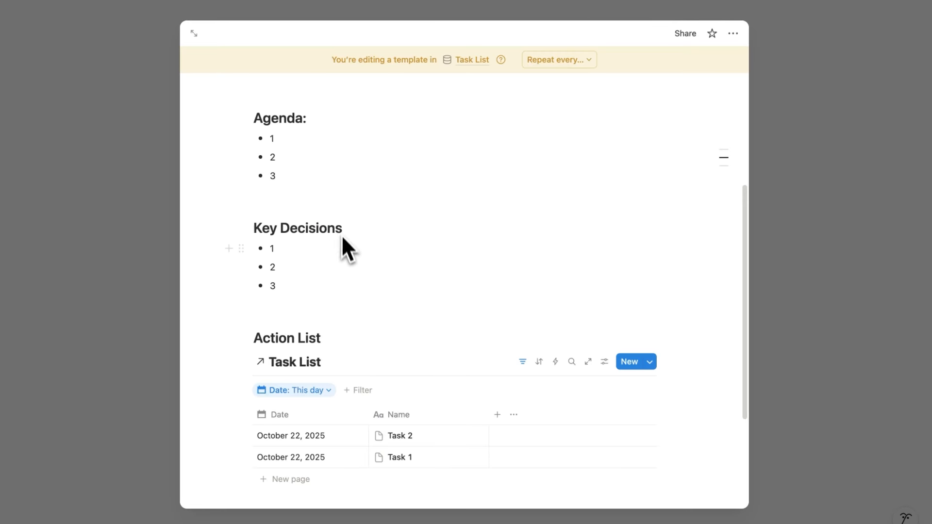
pyautogui.scroll(-3, 325, 229)
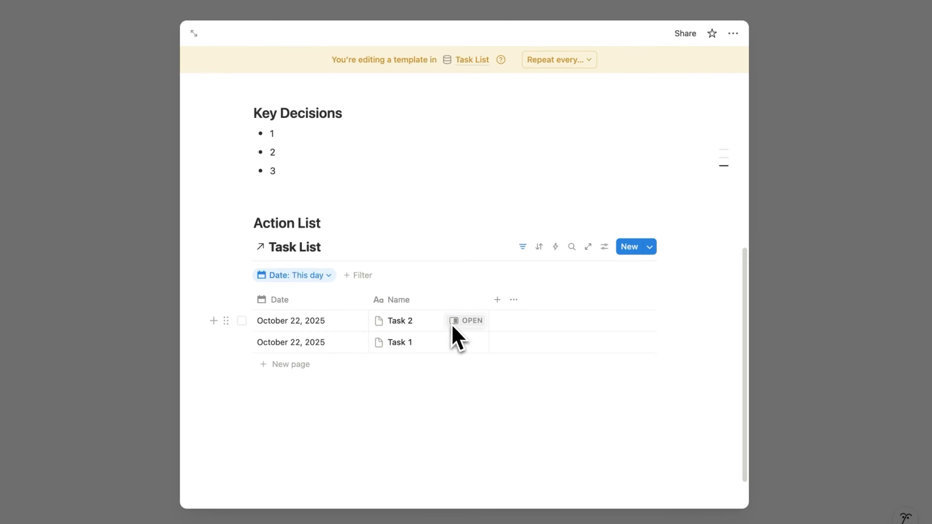
pyautogui.click(457, 321)
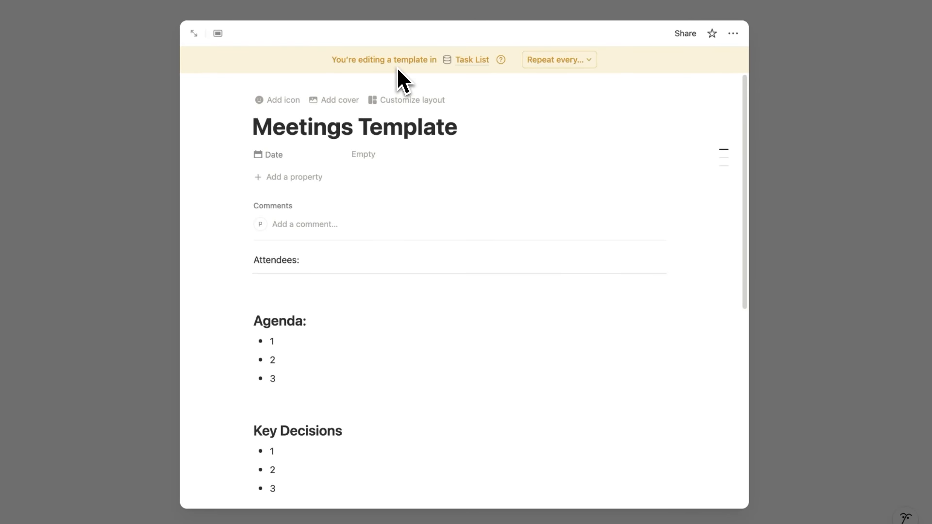
pyautogui.click(793, 183)
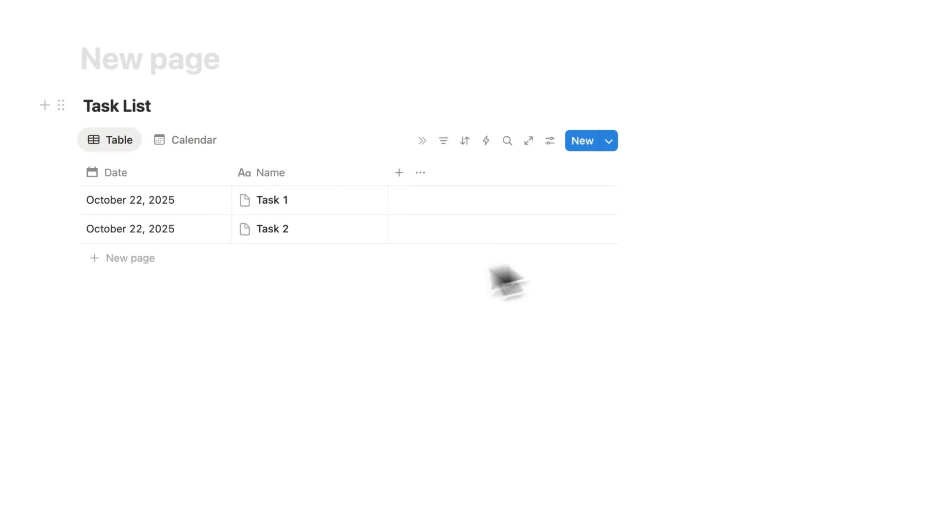
# Add a Task List row from Meetings Template and rename it 'Meetings with Boss'
pyautogui.click(151, 256)
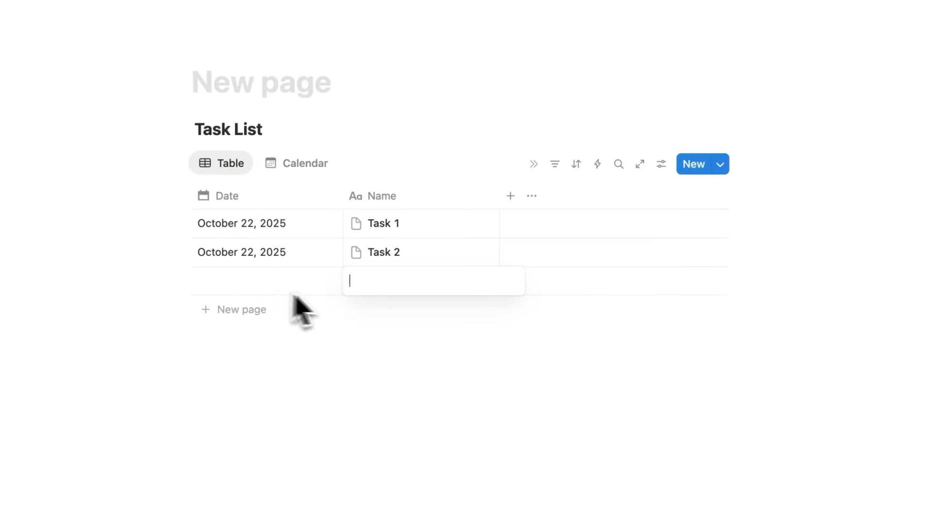
pyautogui.press('Escape')
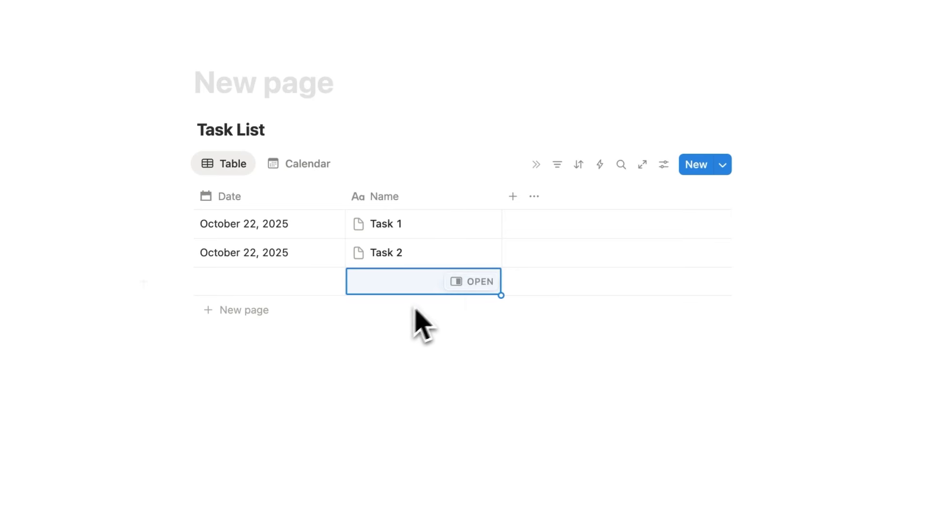
pyautogui.click(479, 283)
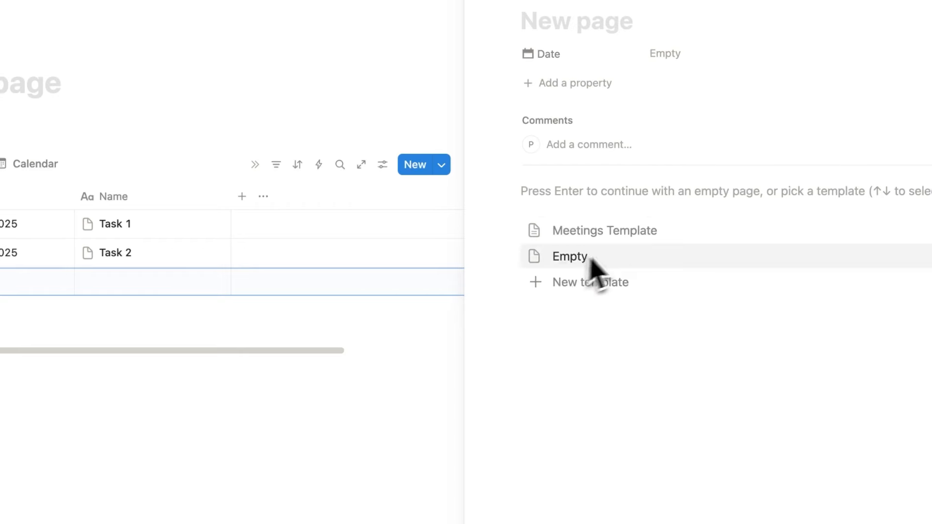
pyautogui.click(630, 240)
pyautogui.doubleClick(659, 30)
pyautogui.write('with Boss')
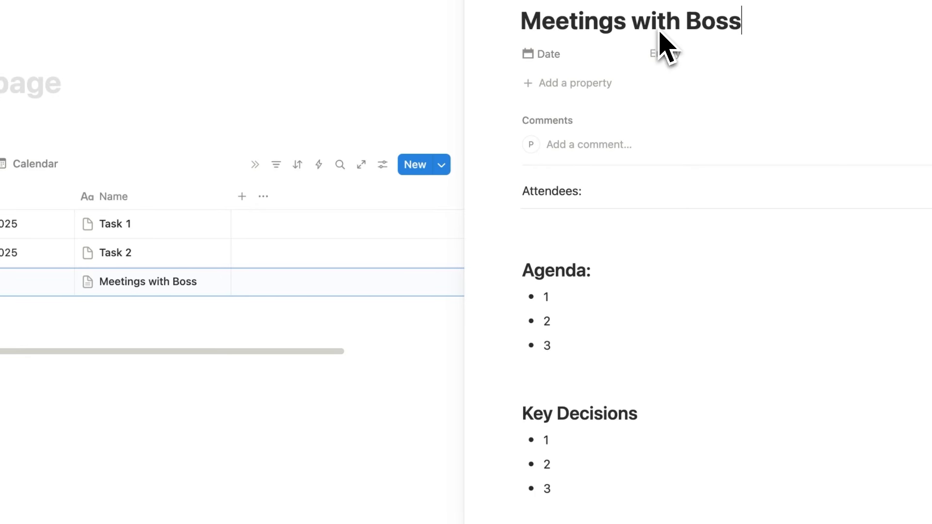
# Add an 'Update Website' task under the page's Action List
pyautogui.scroll(-2, 672, 98)
pyautogui.click(672, 98)
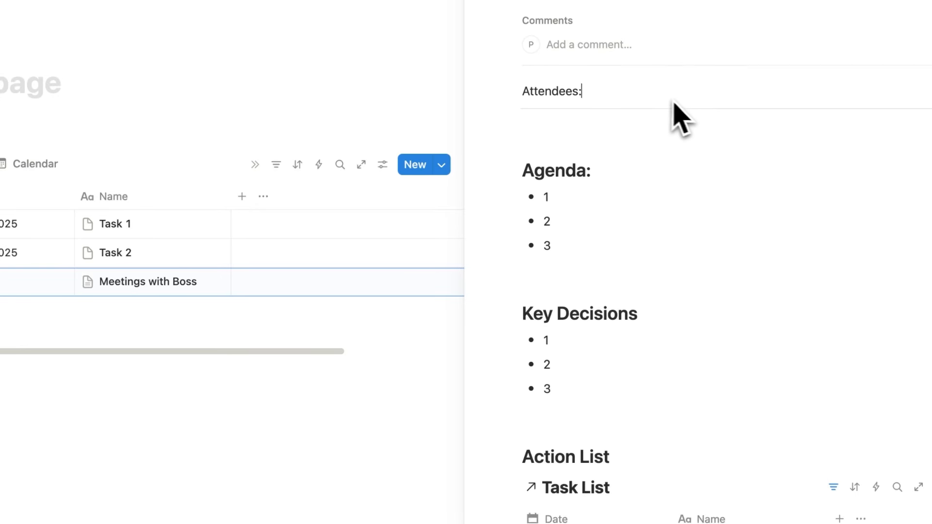
pyautogui.scroll(1, 683, 102)
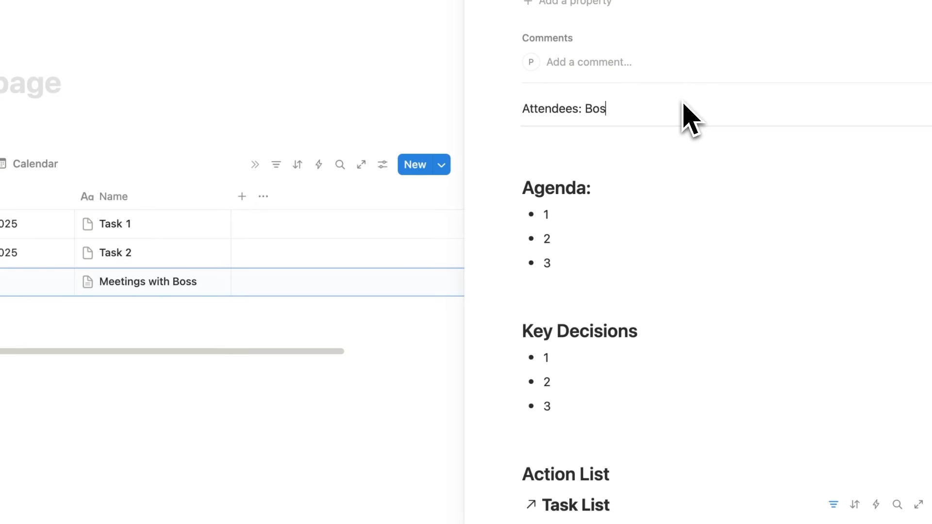
pyautogui.click(595, 271)
pyautogui.scroll(-4, 631, 262)
pyautogui.click(511, 347)
pyautogui.write('Update Website')
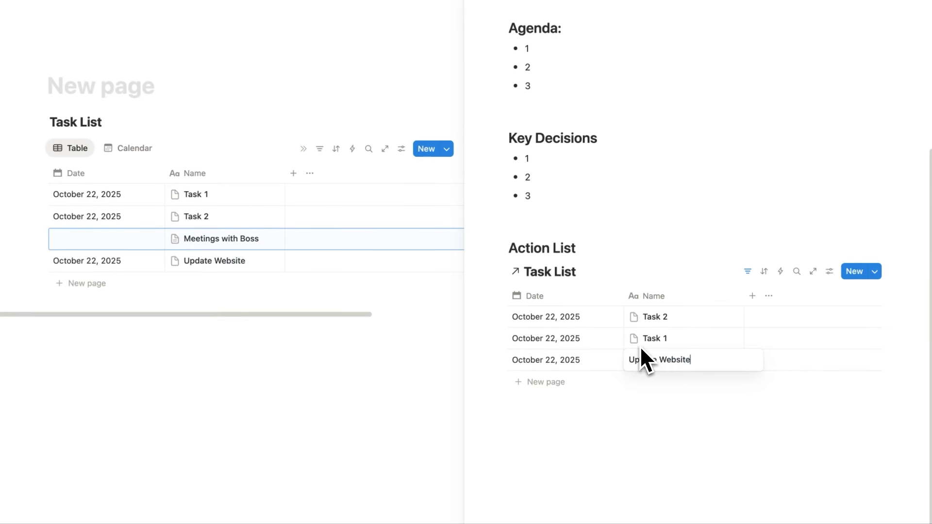
pyautogui.press('Return')
# Close the Meetings with Boss page and check off the meetings to-do
pyautogui.moveTo(579, 248); pyautogui.dragTo(498, 252)
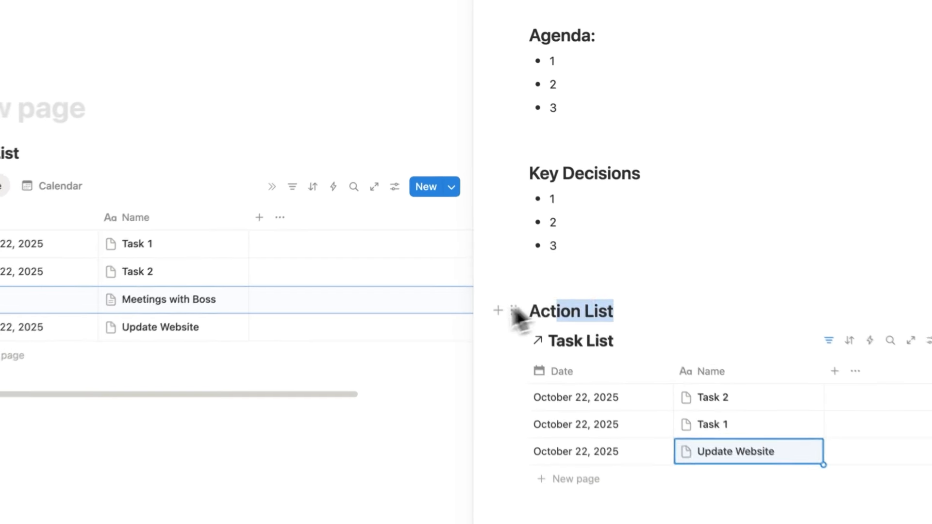
pyautogui.click(608, 252)
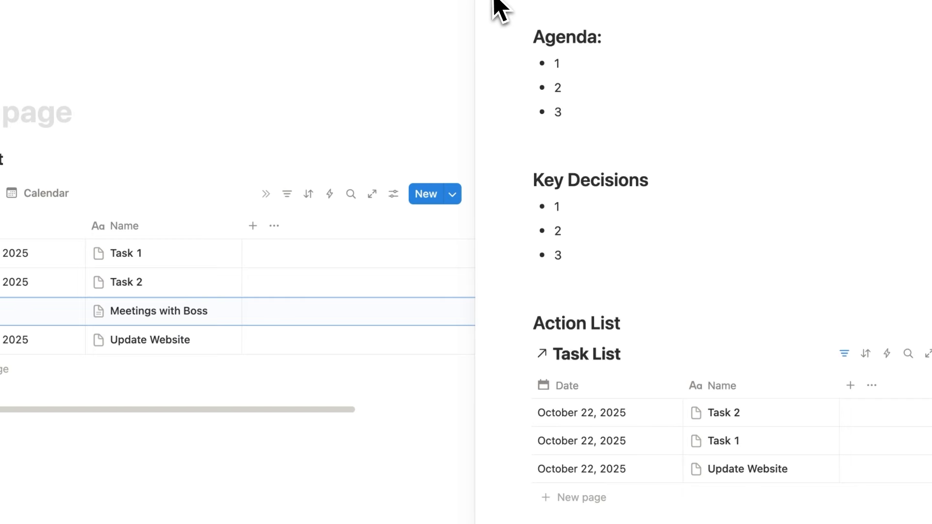
pyautogui.click(494, 1)
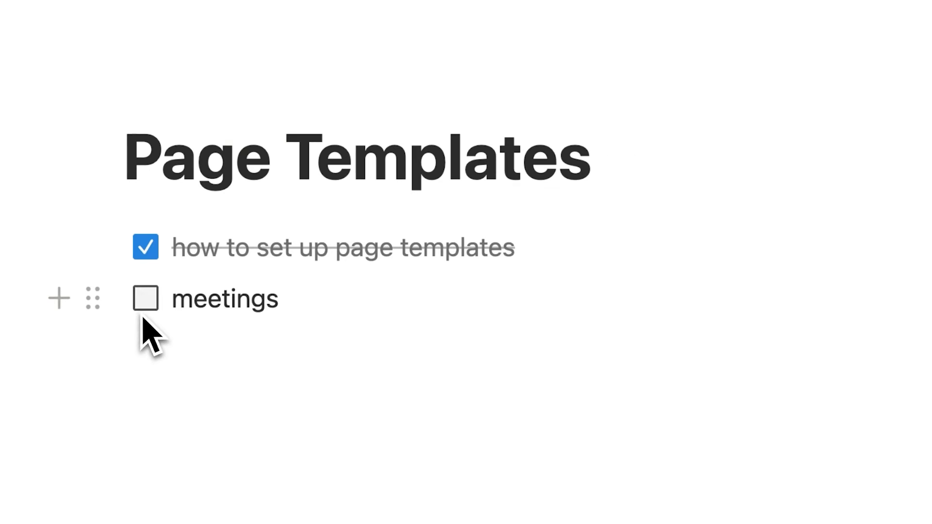
pyautogui.click(145, 305)
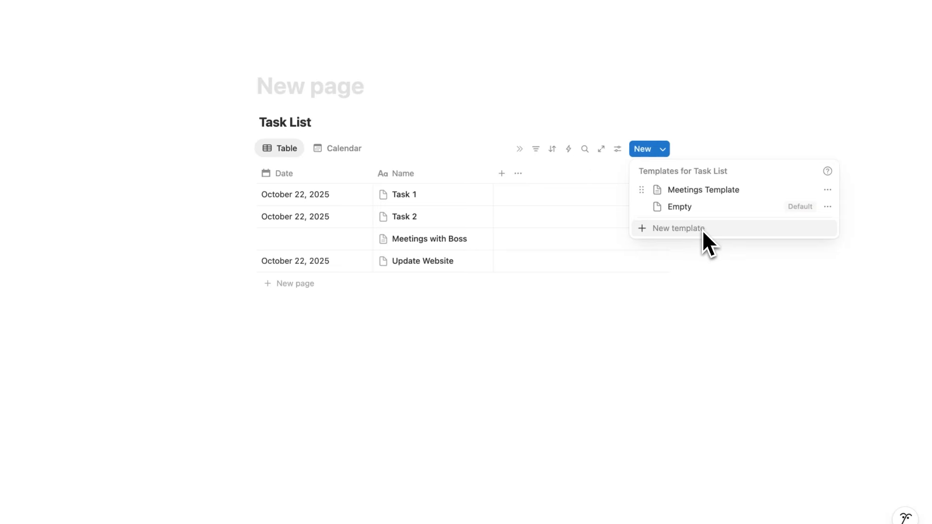
# Create a new Task List template titled Journal
pyautogui.click(704, 227)
pyautogui.write('Journal')
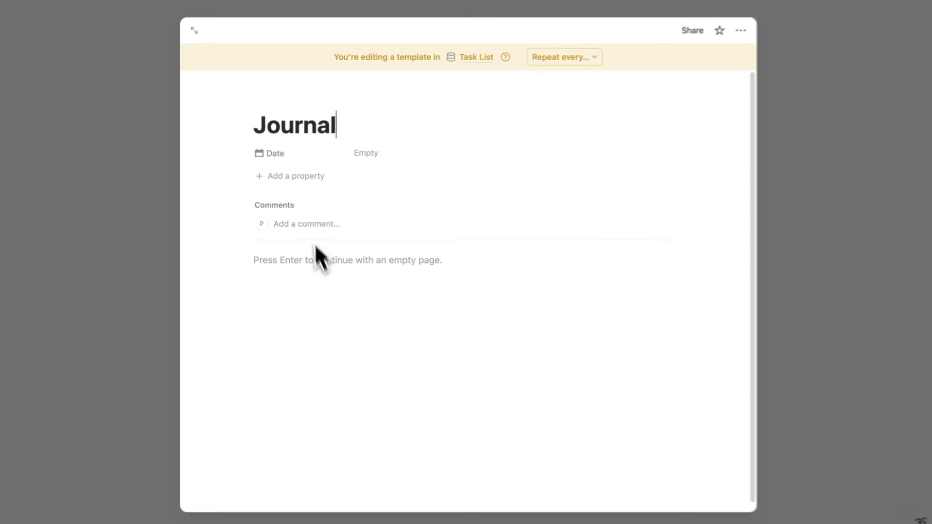
pyautogui.press('Return')
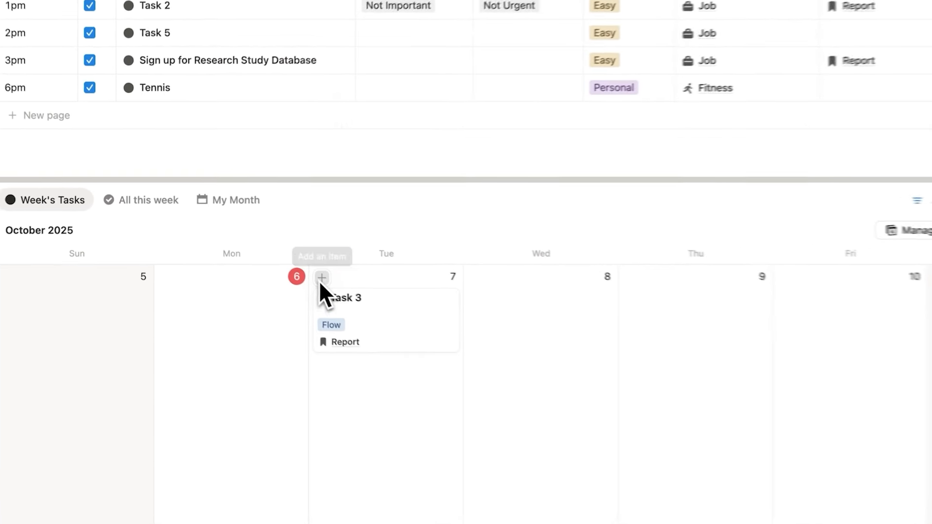
# Add a Tuesday calendar item using the Weekly Review template
pyautogui.click(321, 278)
pyautogui.scroll(-5, 435, 406)
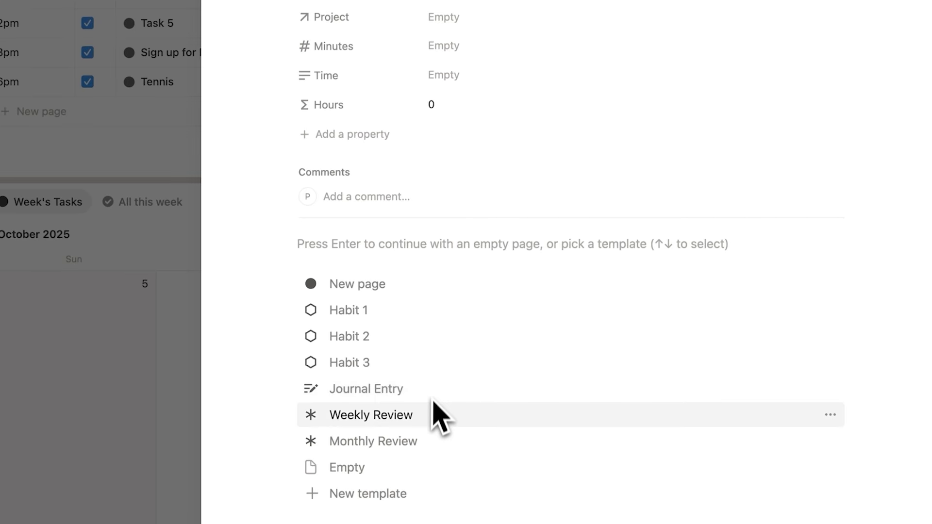
pyautogui.click(430, 420)
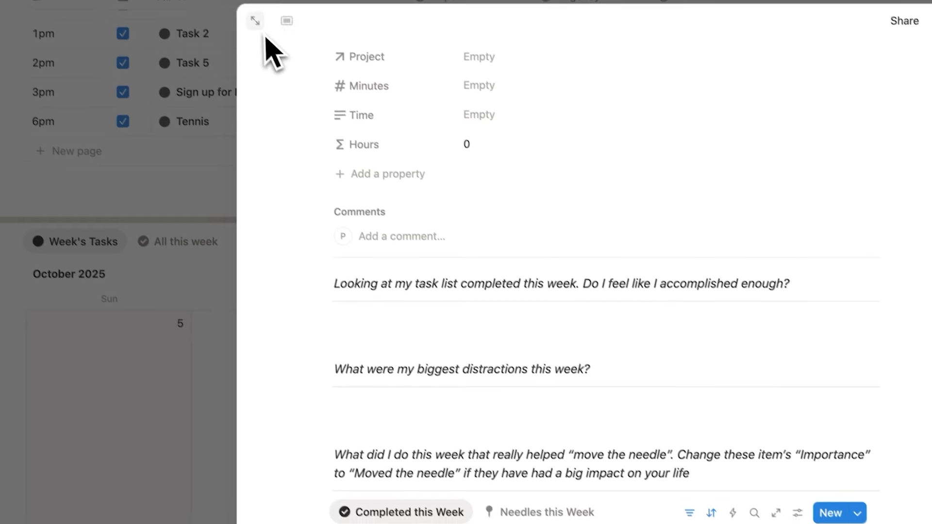
pyautogui.click(256, 21)
pyautogui.scroll(-10, 162, 264)
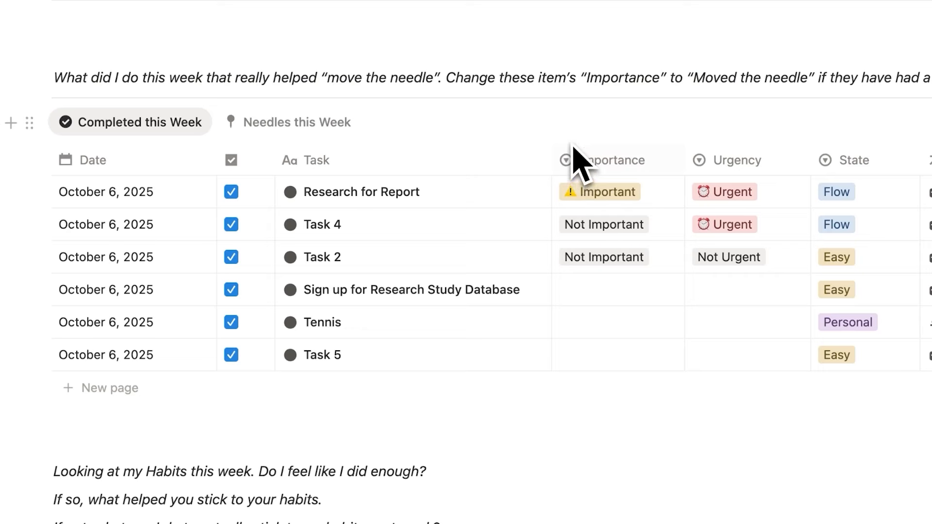
pyautogui.click(604, 289)
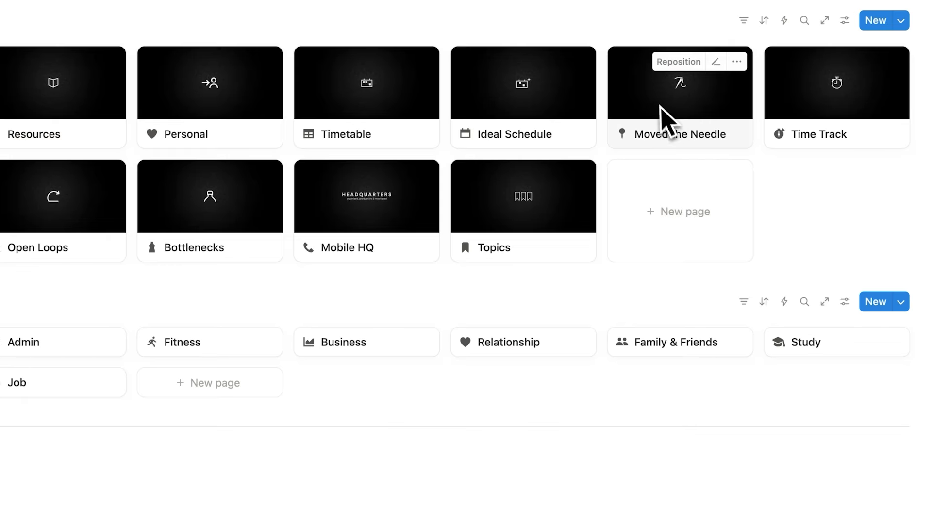
pyautogui.click(660, 114)
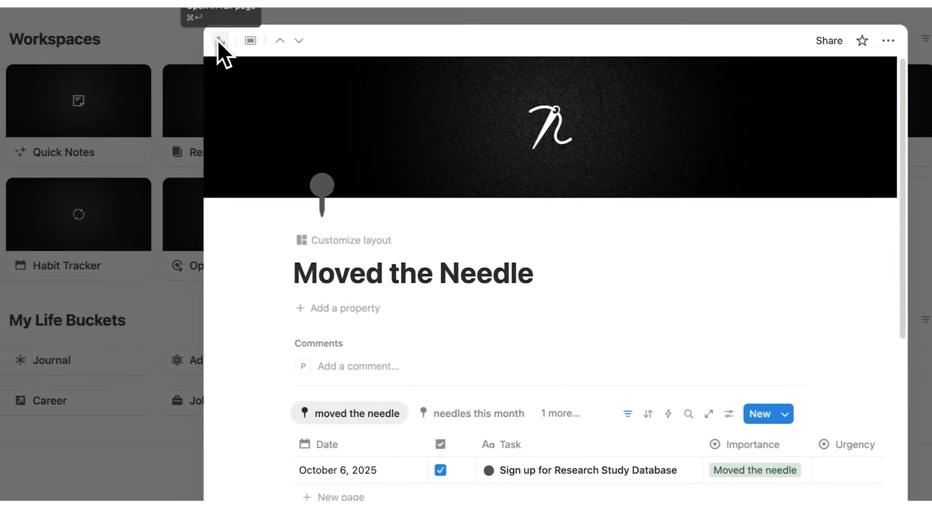
pyautogui.click(220, 39)
pyautogui.scroll(-3, 358, 183)
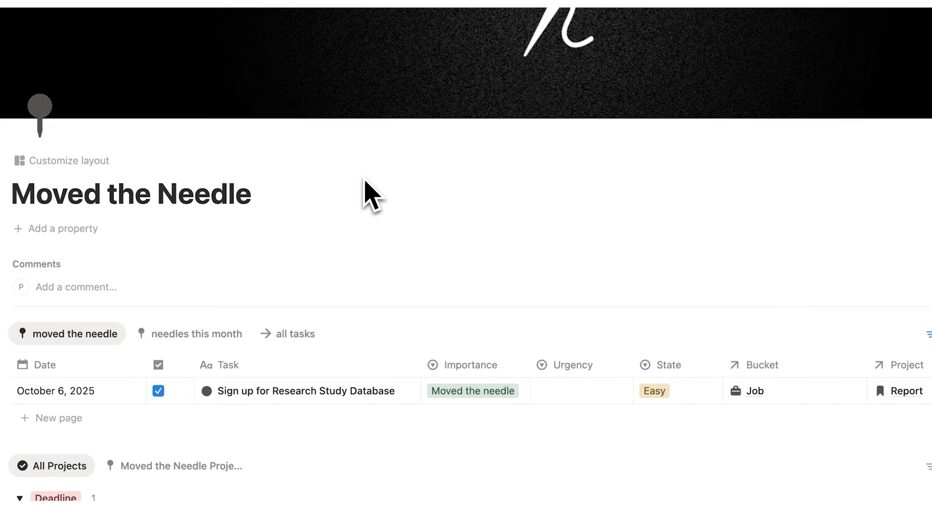
pyautogui.scroll(-2, 365, 181)
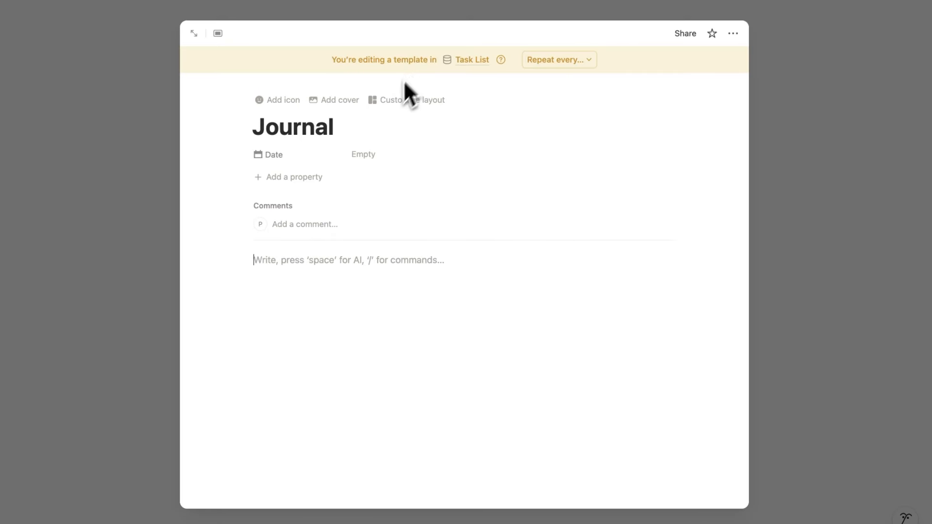
# Type journal prompts such as 'What am I proud of today?' into the Journal template
pyautogui.write('What am I proud of today')
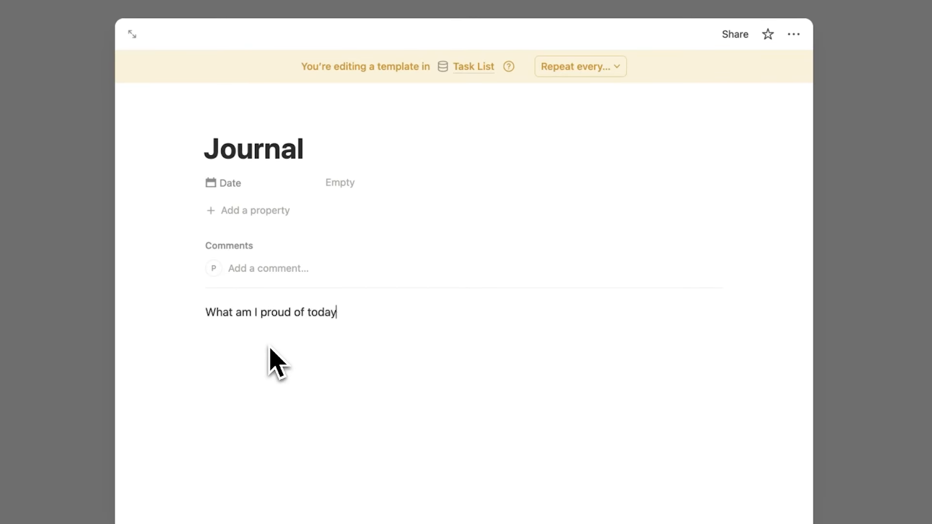
pyautogui.write('?')
pyautogui.moveTo(154, 323); pyautogui.dragTo(267, 436)
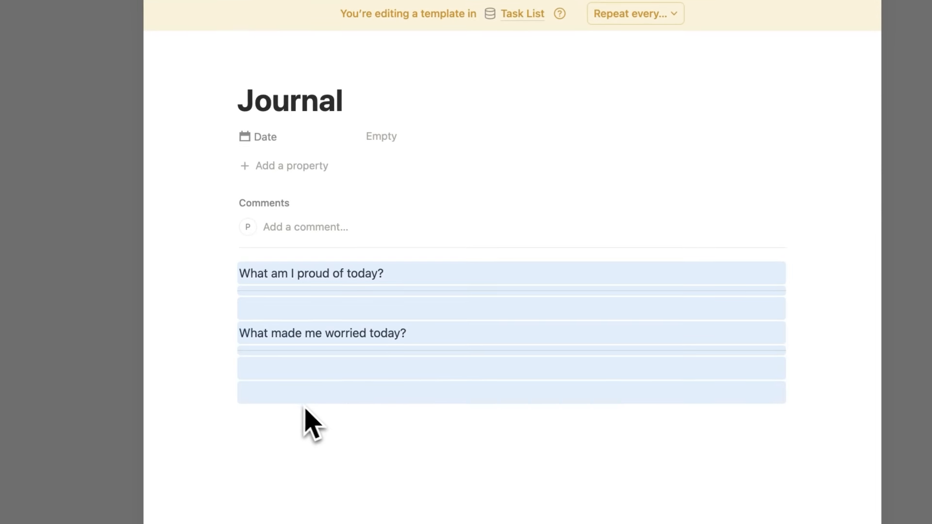
pyautogui.click(278, 427)
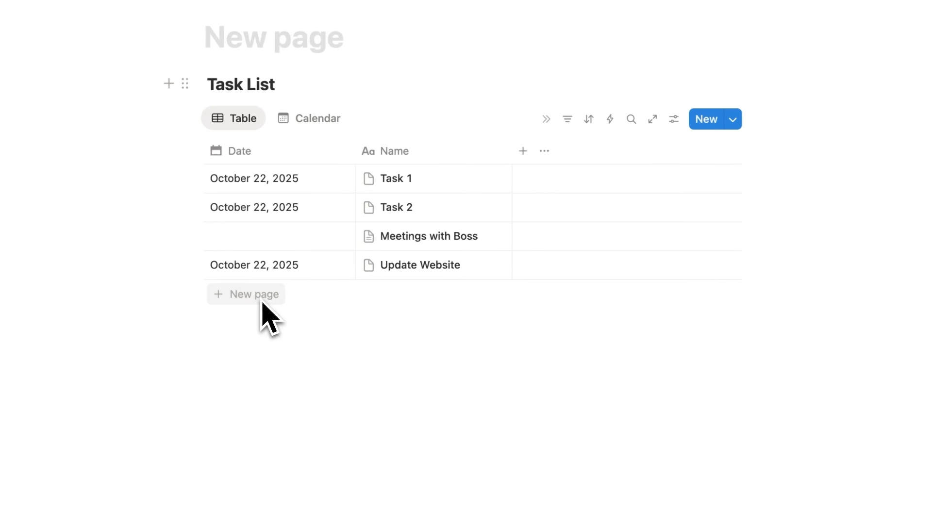
# Create a Journal page noting 'I recorded this video', then check off journal on the checklist
pyautogui.click(269, 316)
pyautogui.click(483, 295)
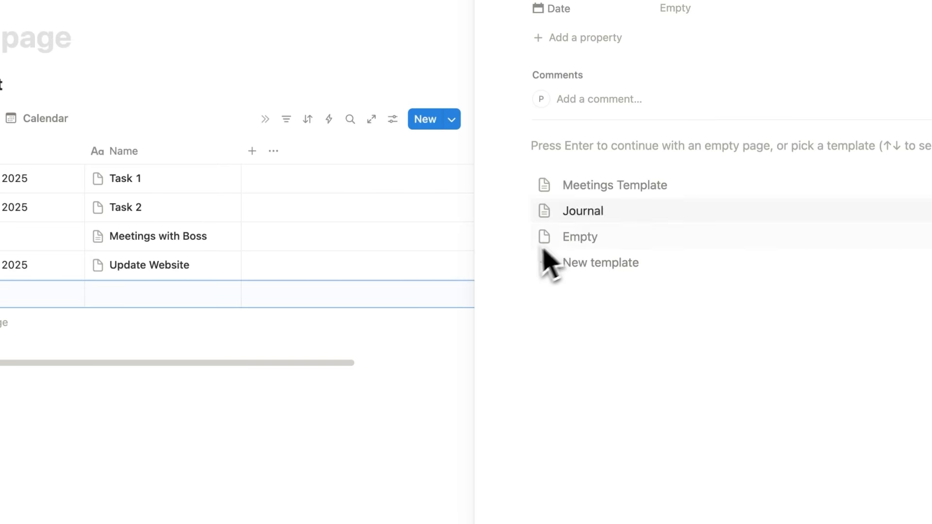
pyautogui.click(645, 217)
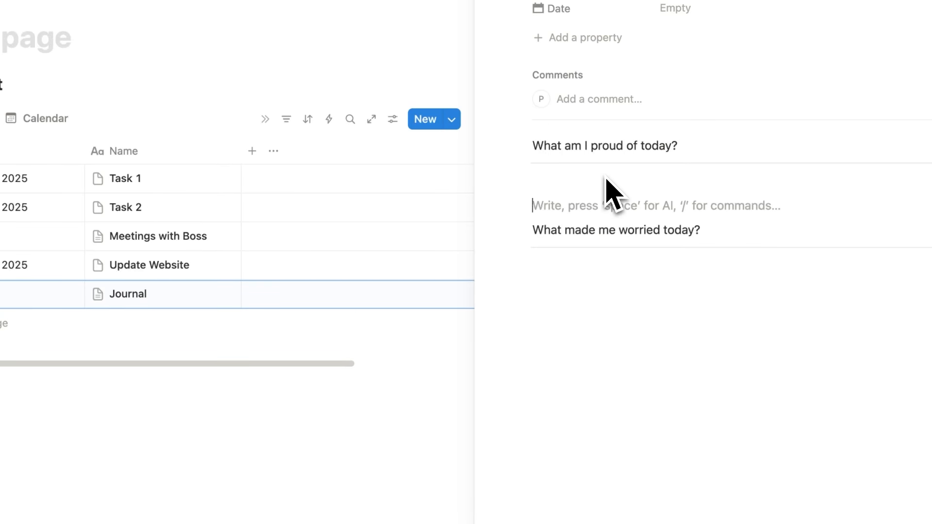
pyautogui.write('- I recorded this video')
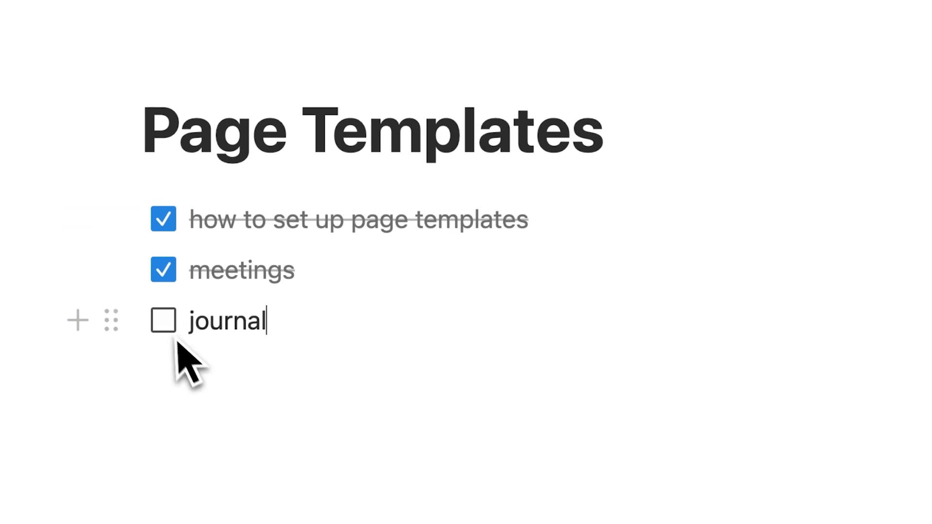
pyautogui.click(163, 320)
pyautogui.press('Return')
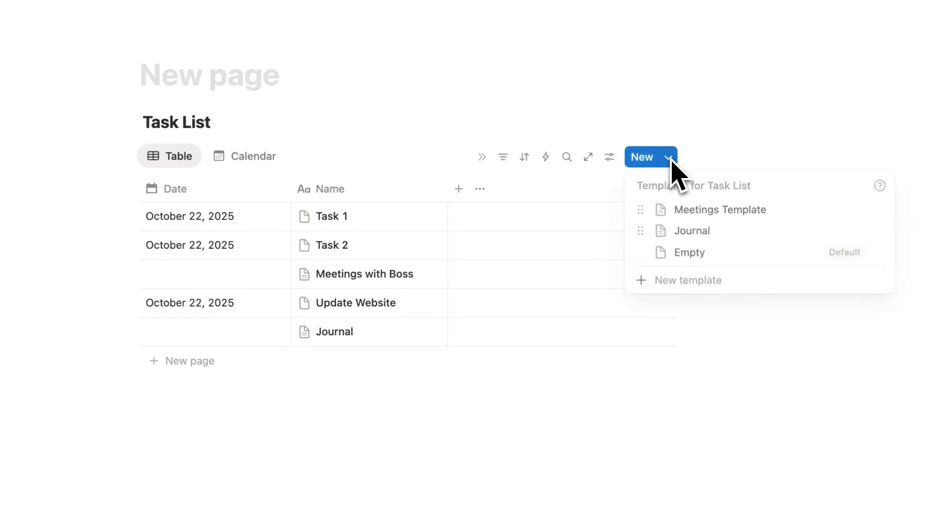
# Create a 'Me-etings' template with the pasted top-3-goals question and an AI Meeting Notes block below it
pyautogui.click(693, 286)
pyautogui.write('Me-')
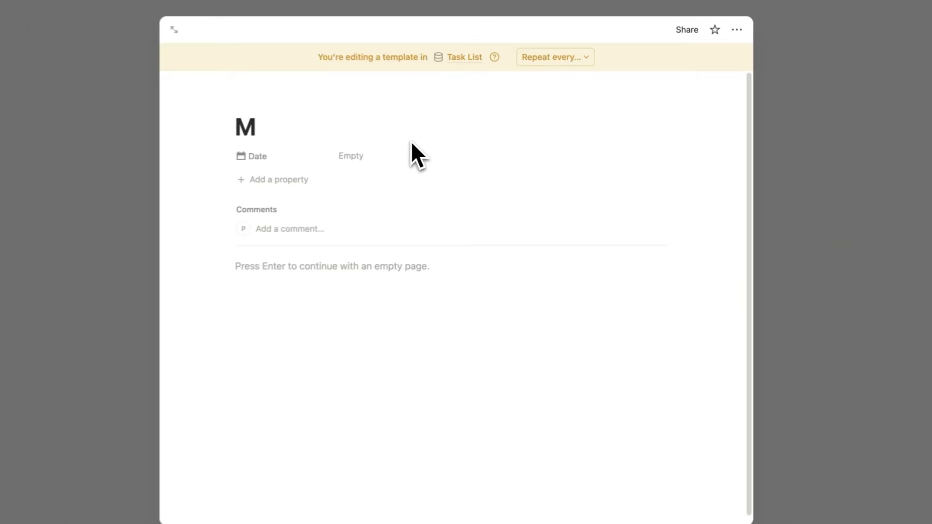
pyautogui.write('etings')
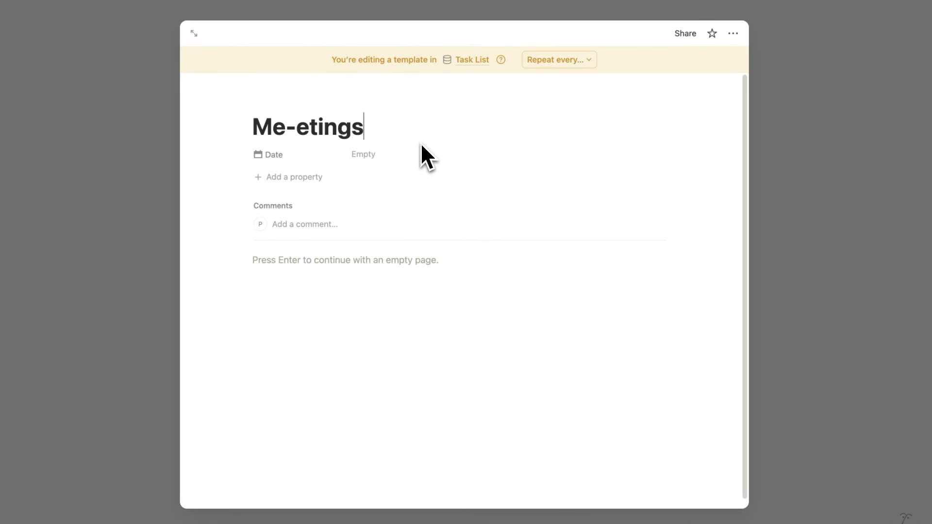
pyautogui.press('Return')
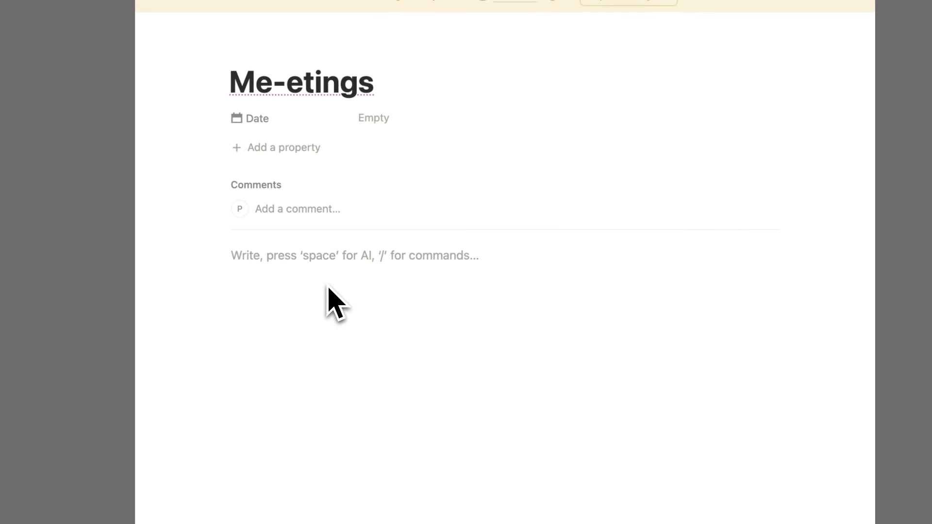
pyautogui.write('What are my top 3 goals for next week?')
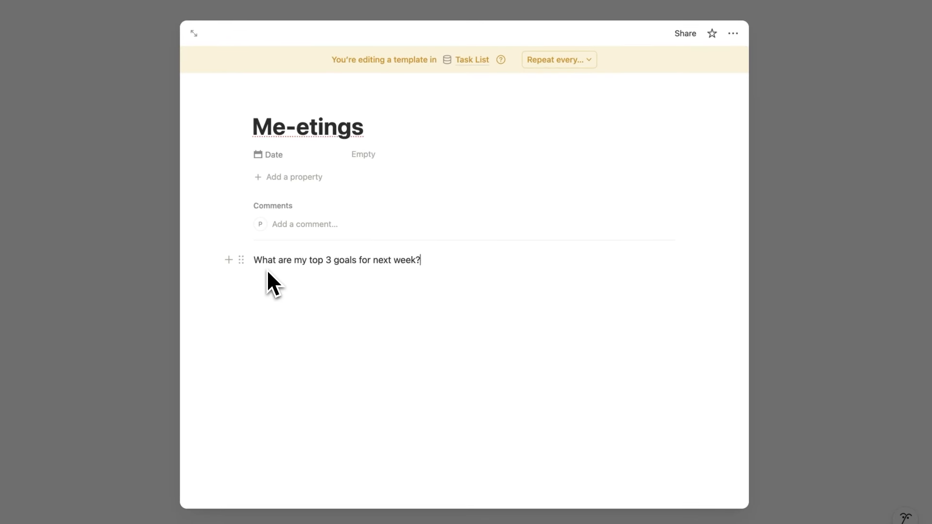
pyautogui.press('Return')
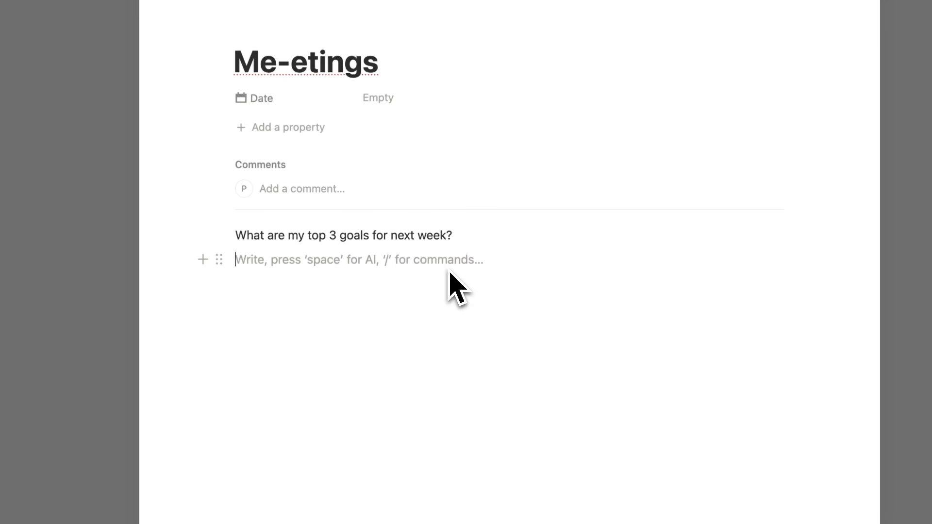
pyautogui.write('/ai')
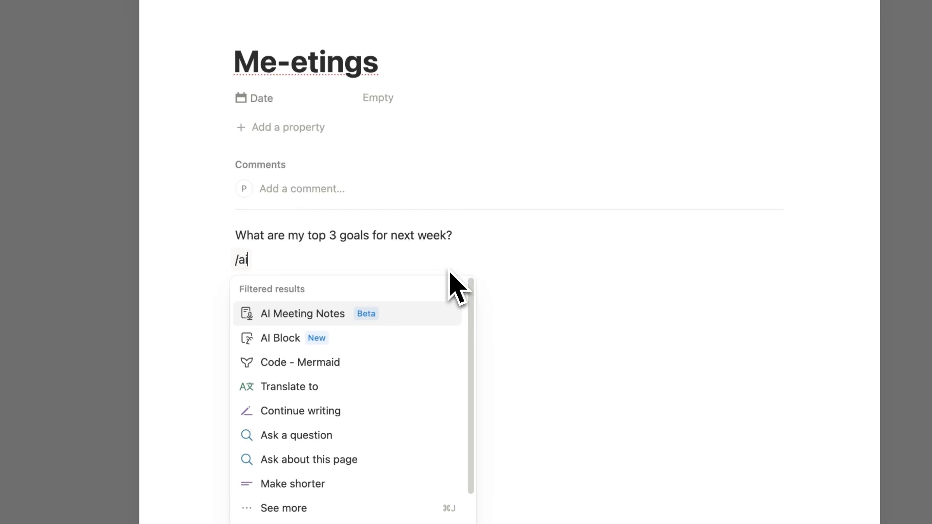
pyautogui.click(382, 318)
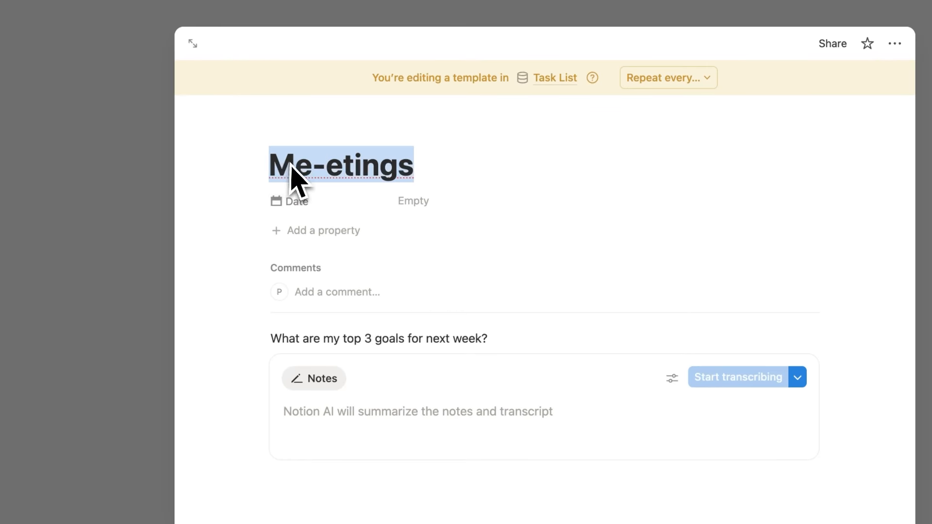
pyautogui.click(521, 171)
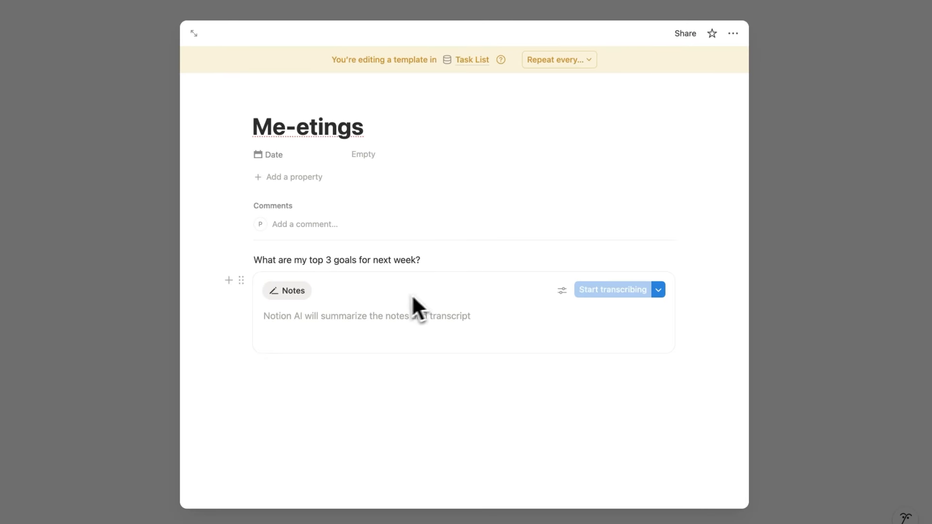
# Add a new Task List row built from the Me-etings template, then stop its meeting recording
pyautogui.click(807, 299)
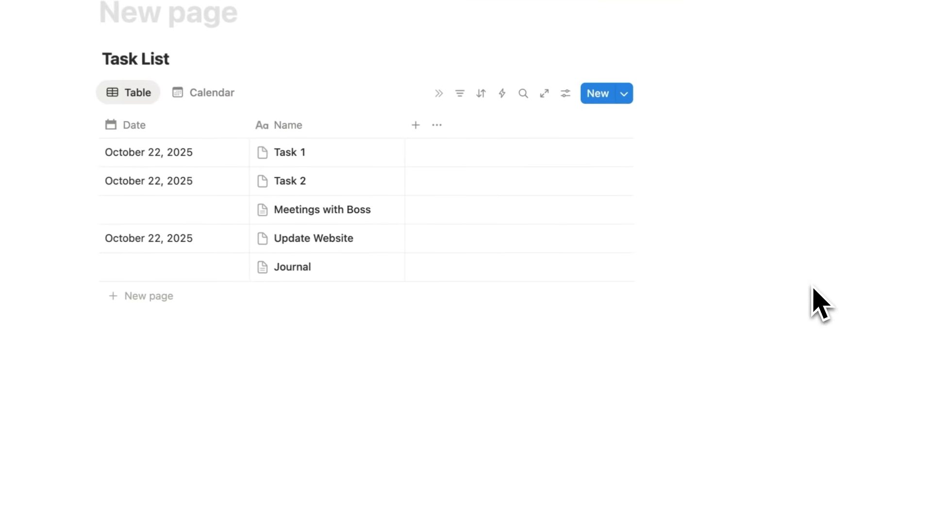
pyautogui.click(248, 321)
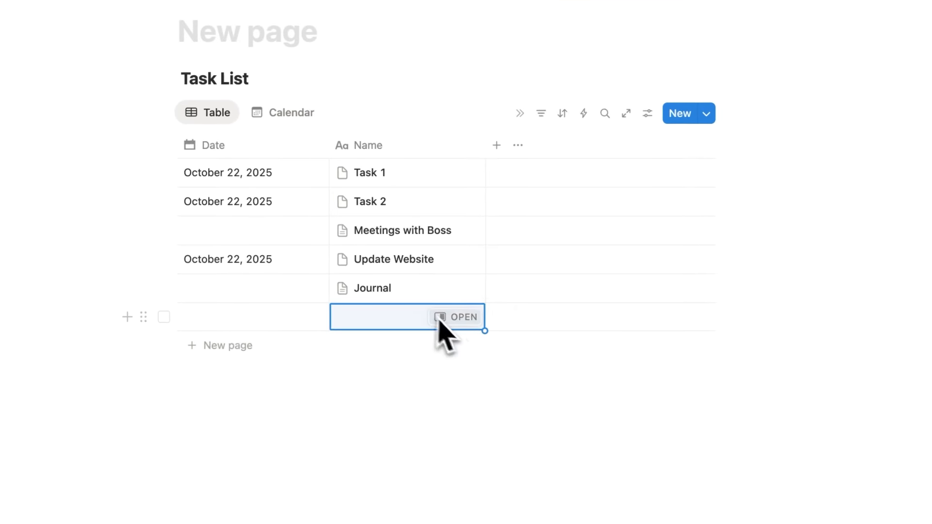
pyautogui.click(444, 316)
pyautogui.click(587, 233)
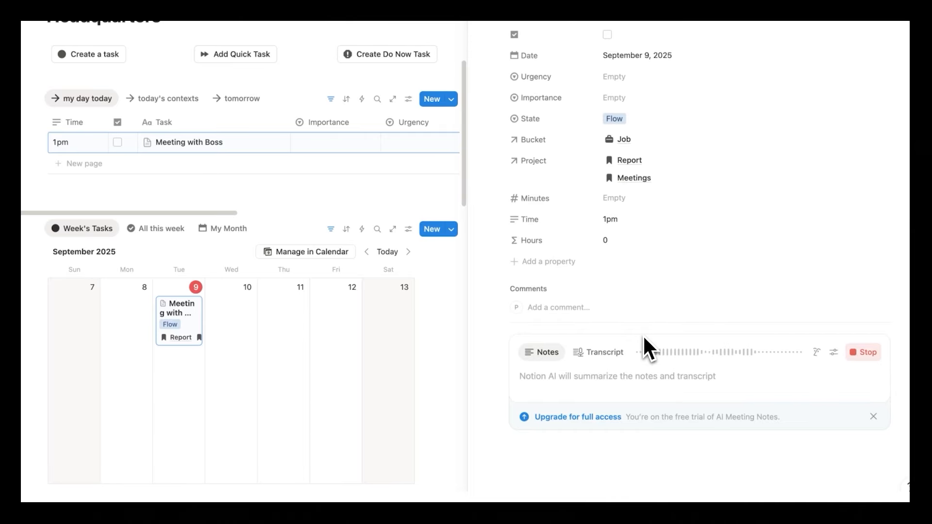
pyautogui.click(865, 353)
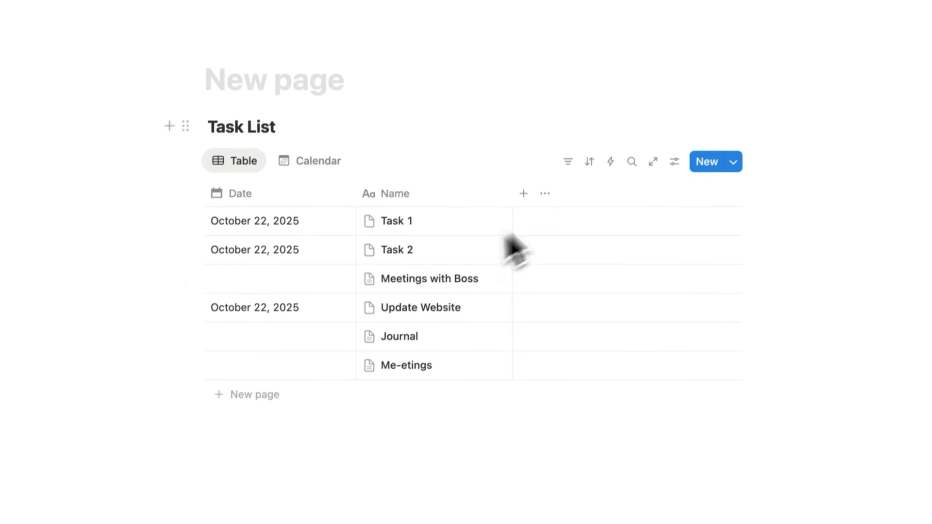
# Duplicate the Table view as a new view named Me-eetings
pyautogui.click(678, 151)
pyautogui.click(728, 239)
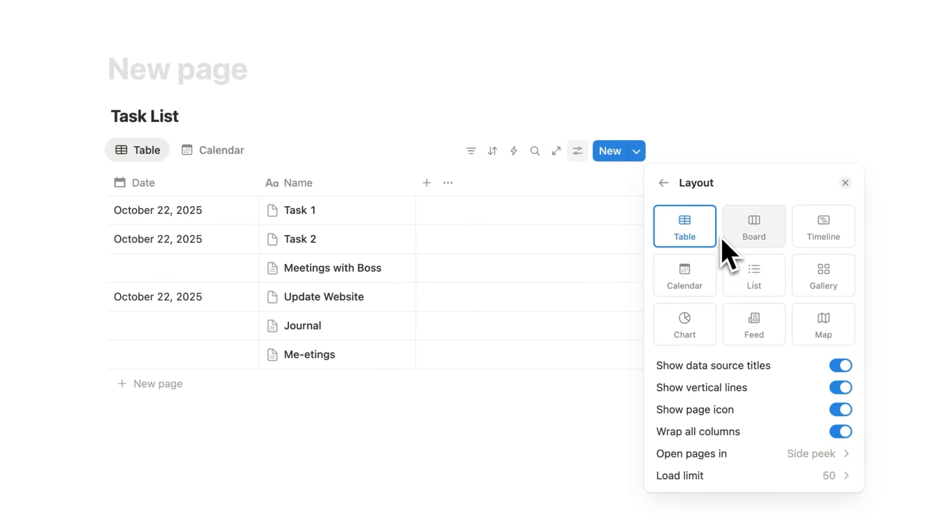
pyautogui.click(777, 111)
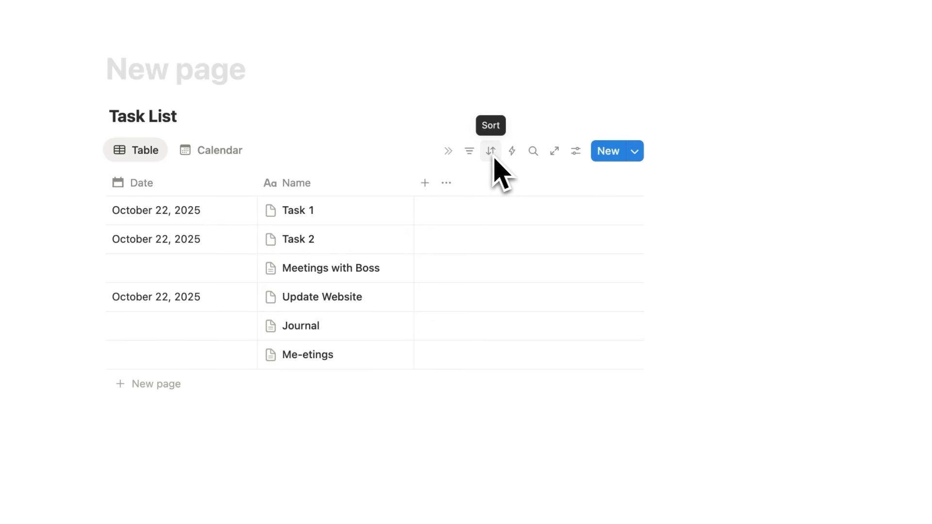
pyautogui.click(575, 154)
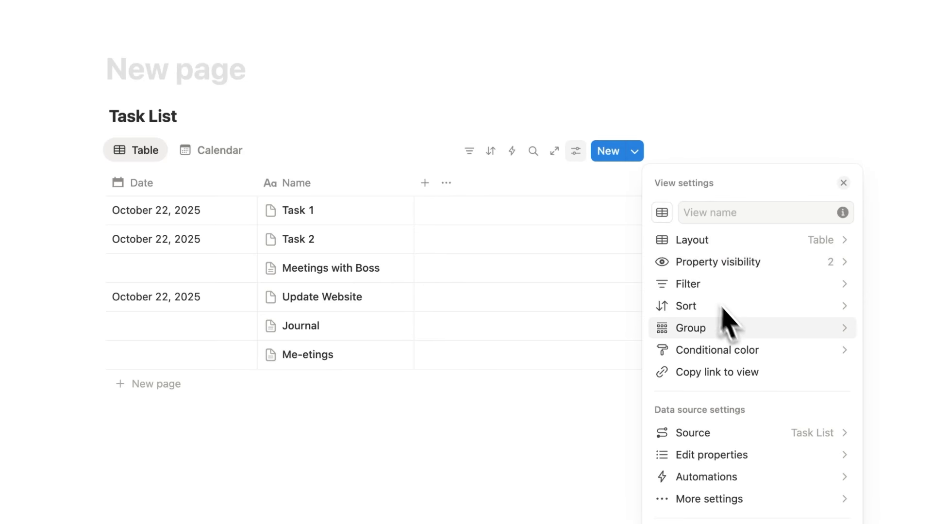
pyautogui.click(762, 98)
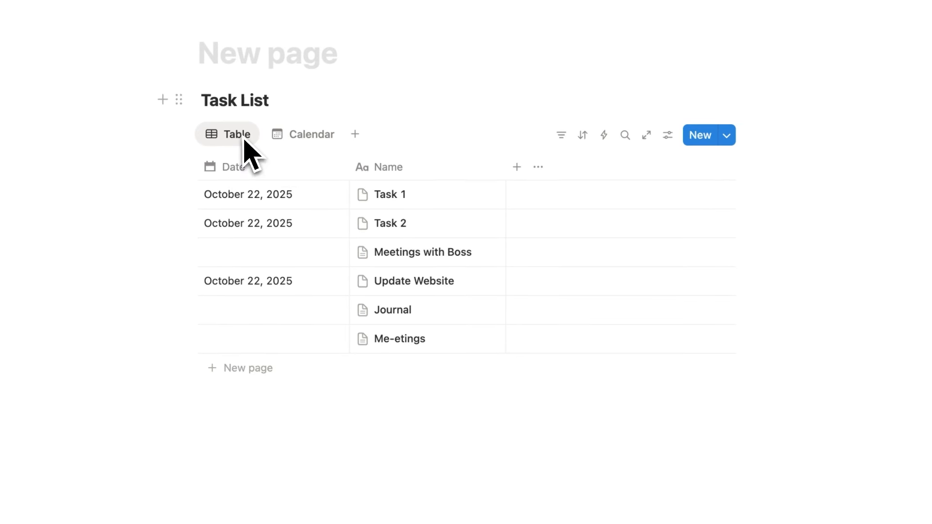
pyautogui.click(244, 140)
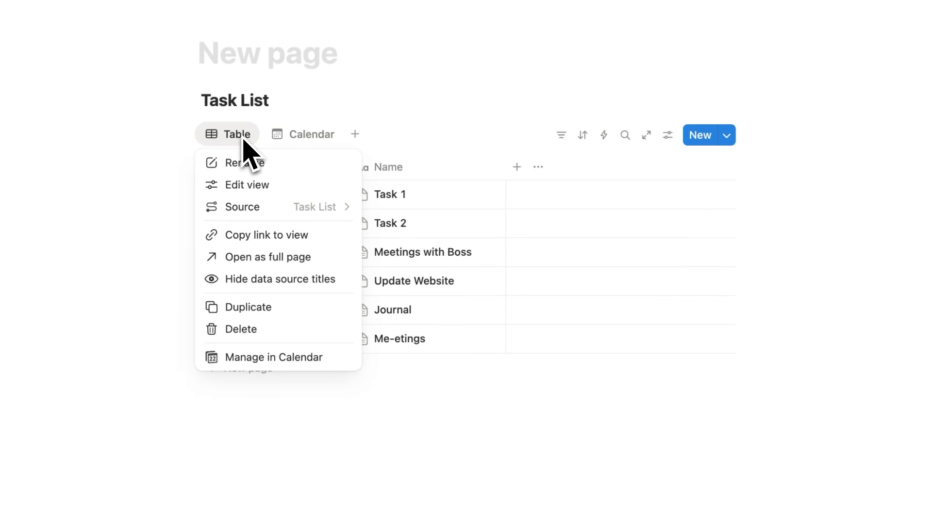
pyautogui.click(270, 326)
pyautogui.write('Me-eetings')
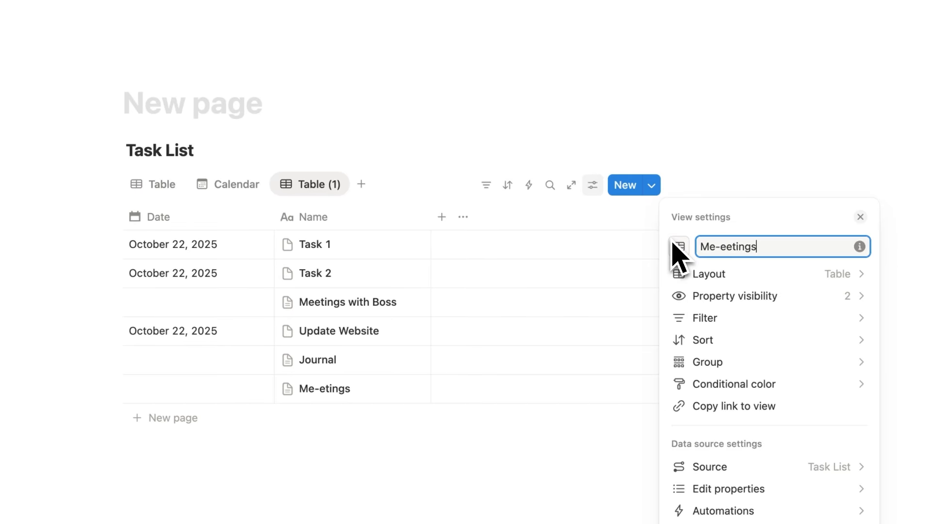
pyautogui.press('Return')
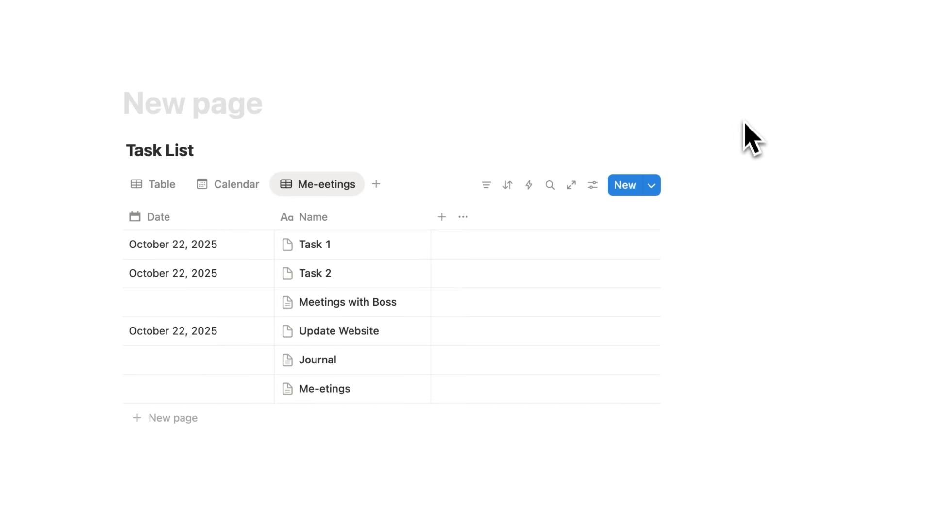
# Filter the view to names containing 'Me-etings' and sort it by Date descending
pyautogui.click(487, 186)
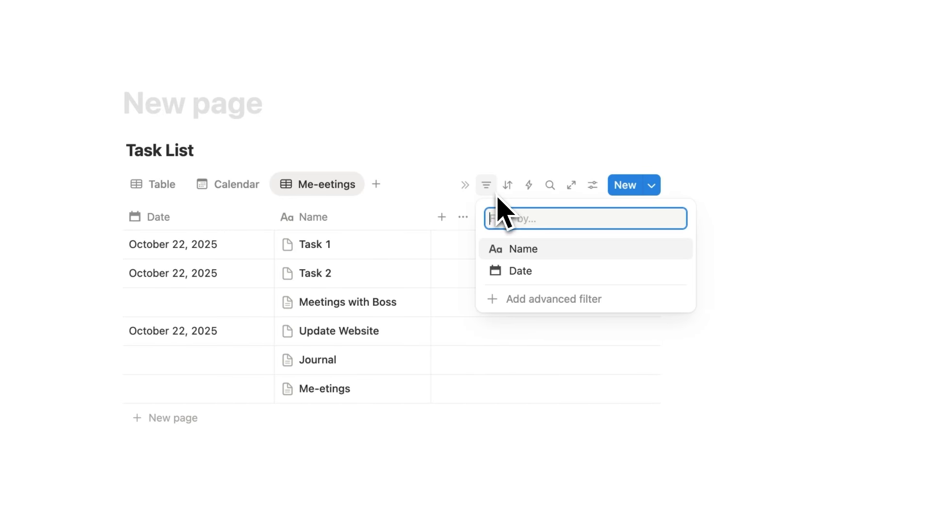
pyautogui.click(565, 253)
pyautogui.write('Me-etings')
pyautogui.click(440, 301)
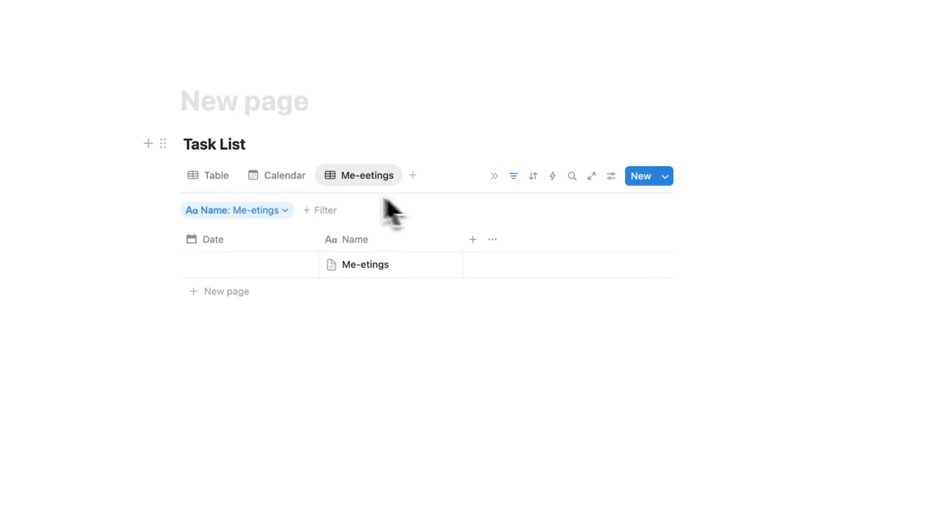
pyautogui.click(552, 181)
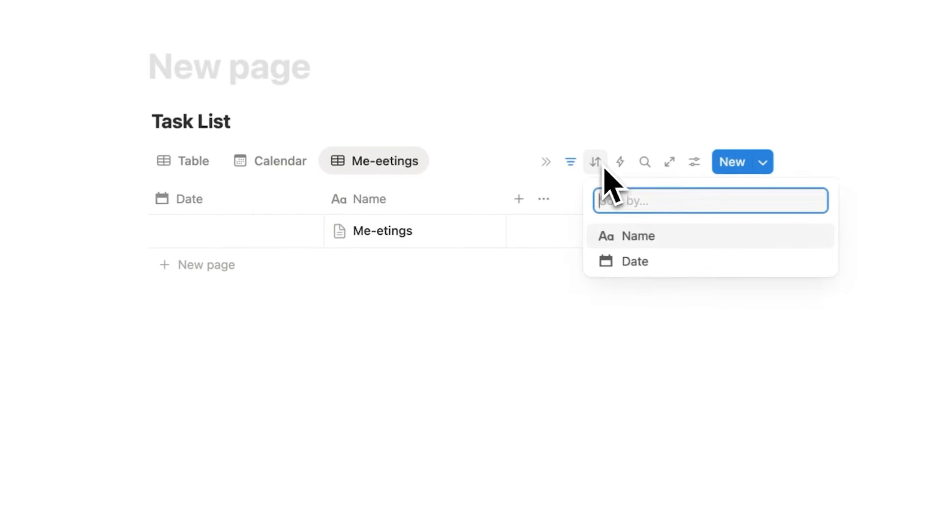
pyautogui.click(656, 262)
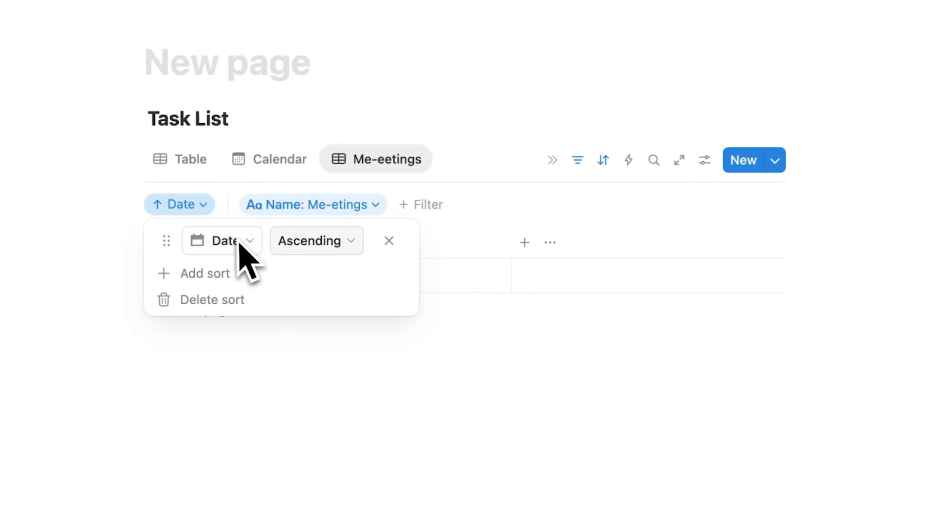
pyautogui.click(294, 244)
pyautogui.click(315, 299)
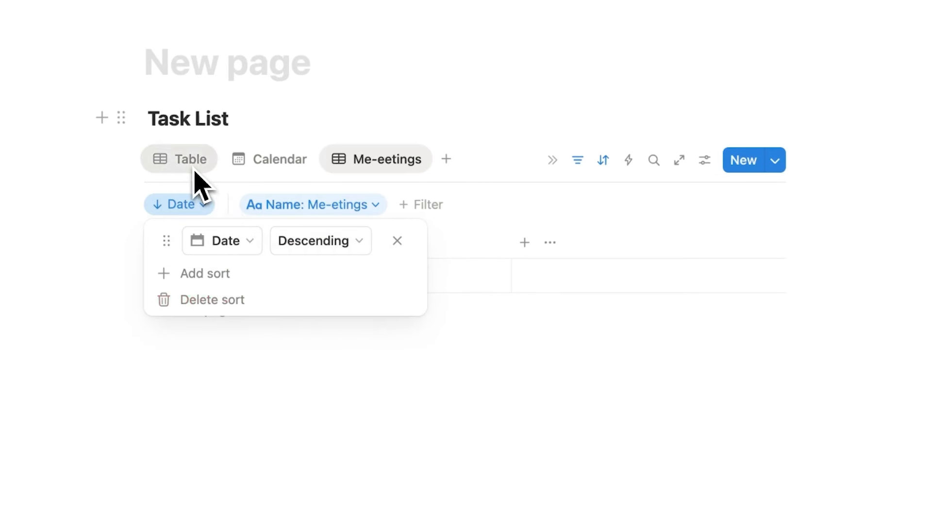
# In the full Table view, date the Me-etings row October 22, 2025 and add a blank row
pyautogui.click(194, 165)
pyautogui.click(306, 342)
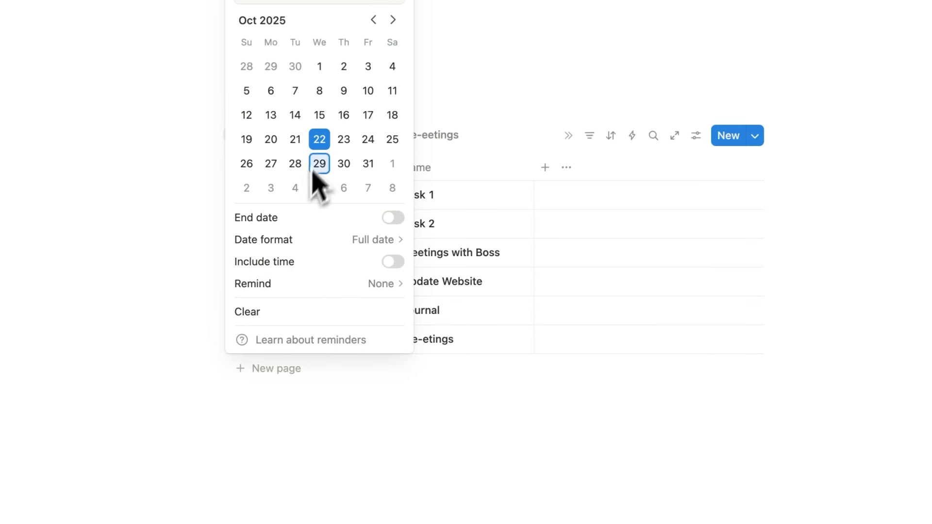
pyautogui.click(208, 213)
pyautogui.click(269, 367)
# Date the new row October 23, 2025 and fill it with the Me-etings template
pyautogui.click(278, 365)
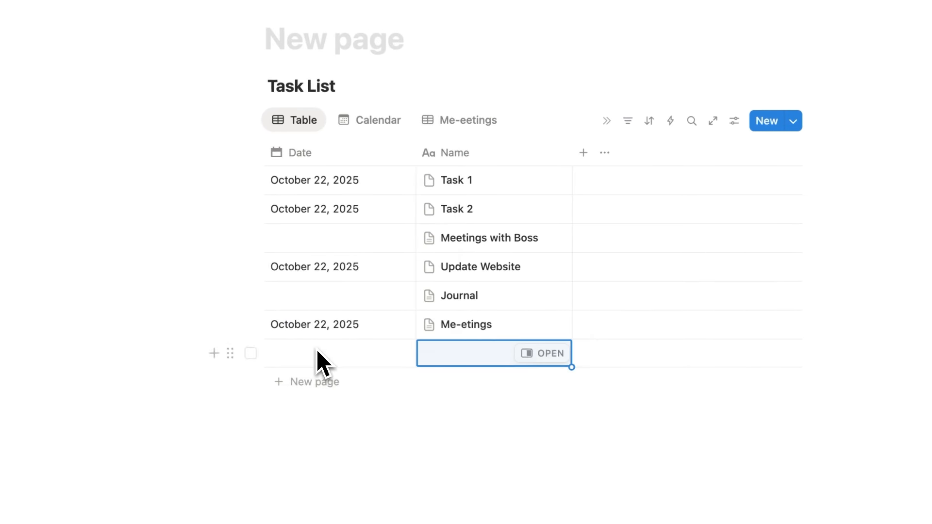
pyautogui.click(278, 364)
pyautogui.click(383, 153)
pyautogui.click(187, 250)
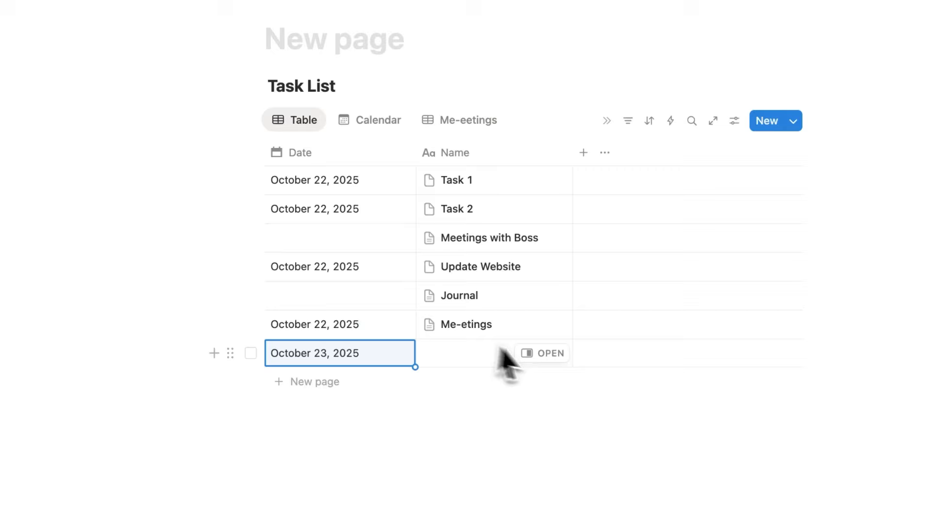
pyautogui.click(539, 354)
pyautogui.click(607, 268)
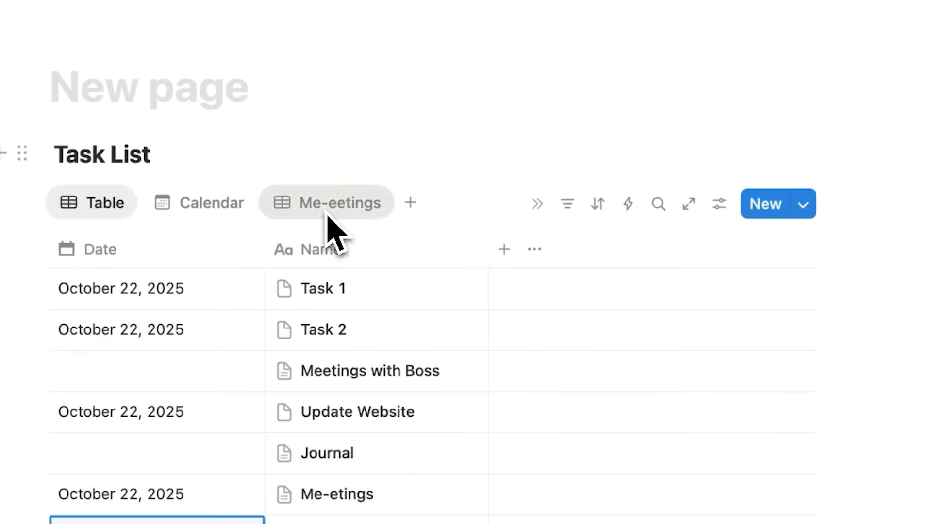
pyautogui.click(198, 153)
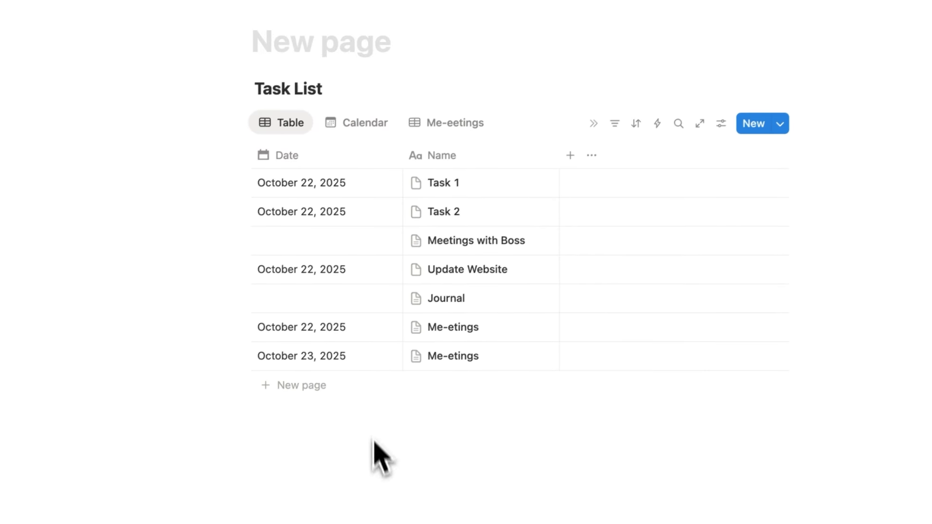
# Insert an empty table database titled SOP below the Task List
pyautogui.click(398, 456)
pyautogui.write('/database')
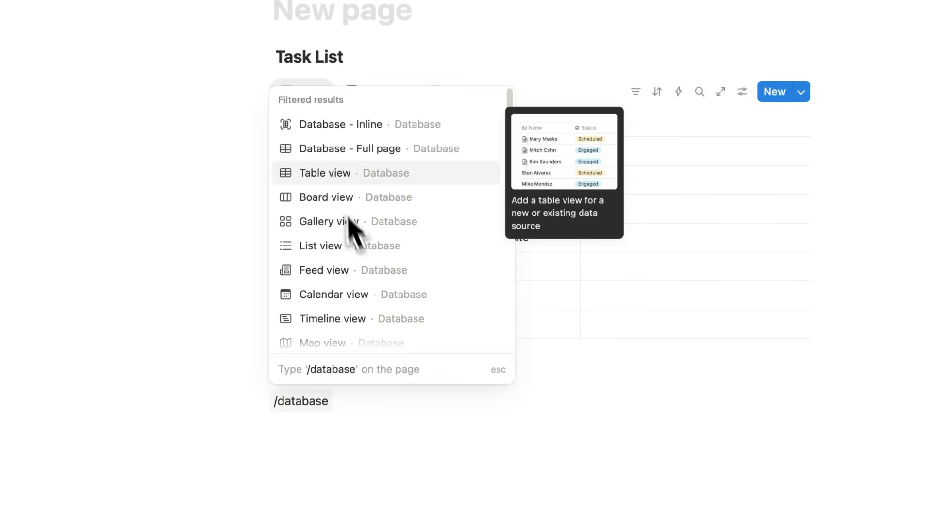
pyautogui.click(331, 176)
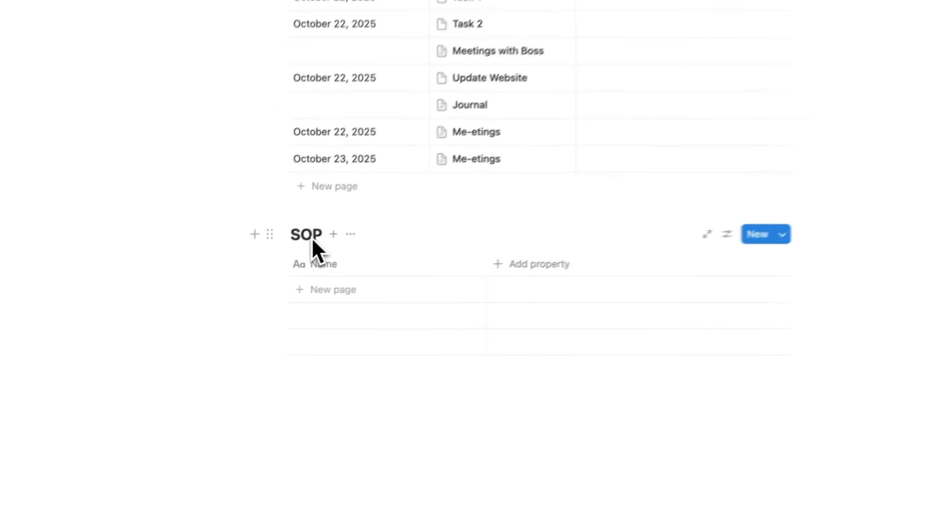
pyautogui.moveTo(281, 265); pyautogui.dragTo(254, 267)
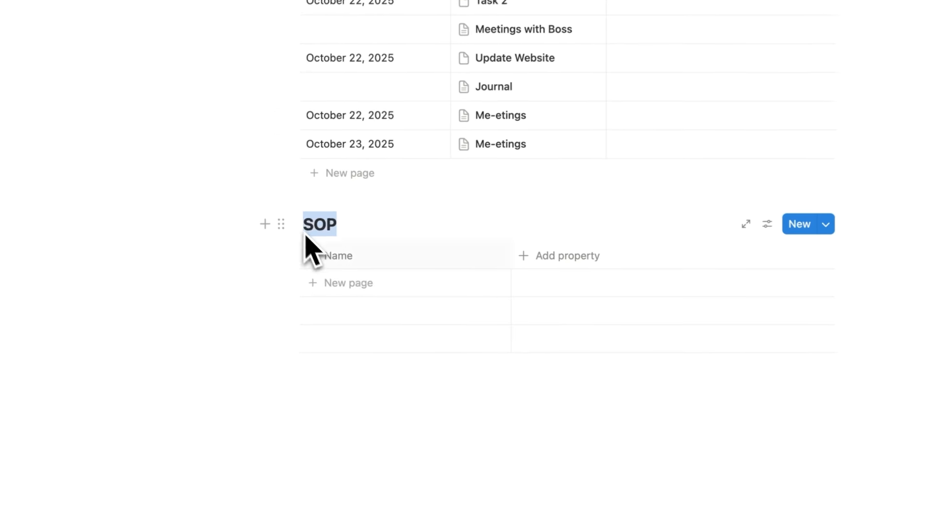
# Add the SOP database's first page, titled 'How to create a new database in Notion'
pyautogui.click(350, 286)
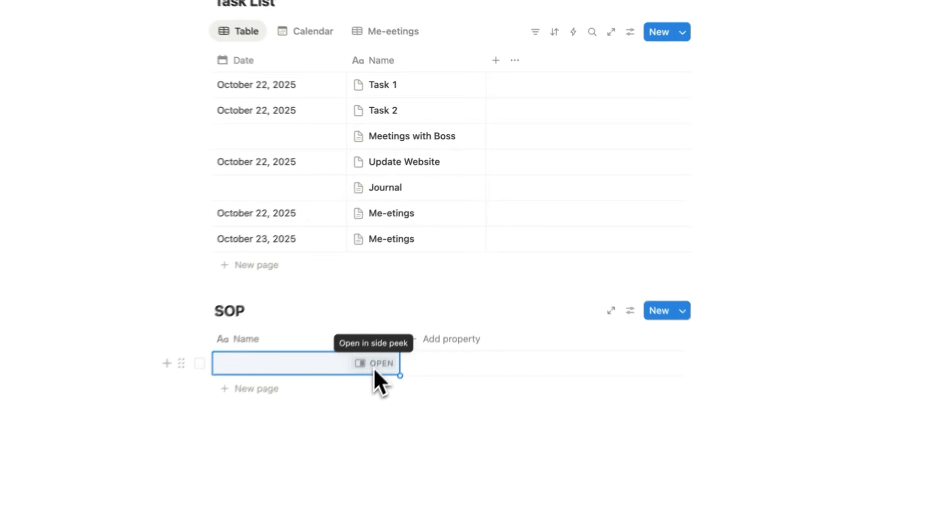
pyautogui.click(373, 368)
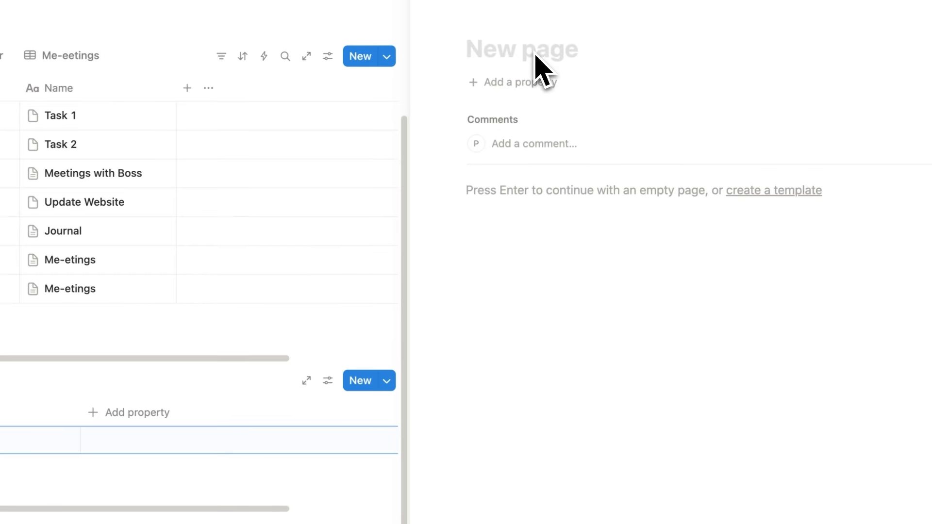
pyautogui.write('How')
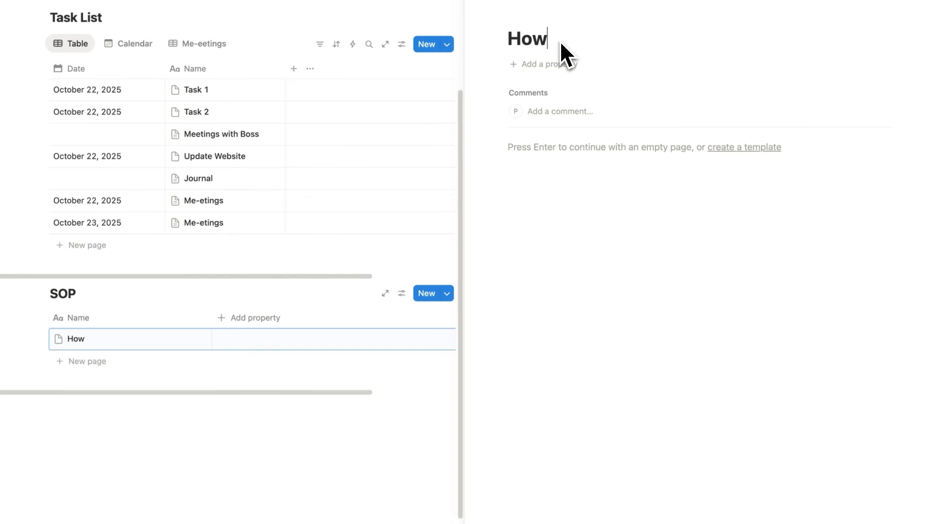
pyautogui.write(' to create a n')
pyautogui.write('ew database in Notion')
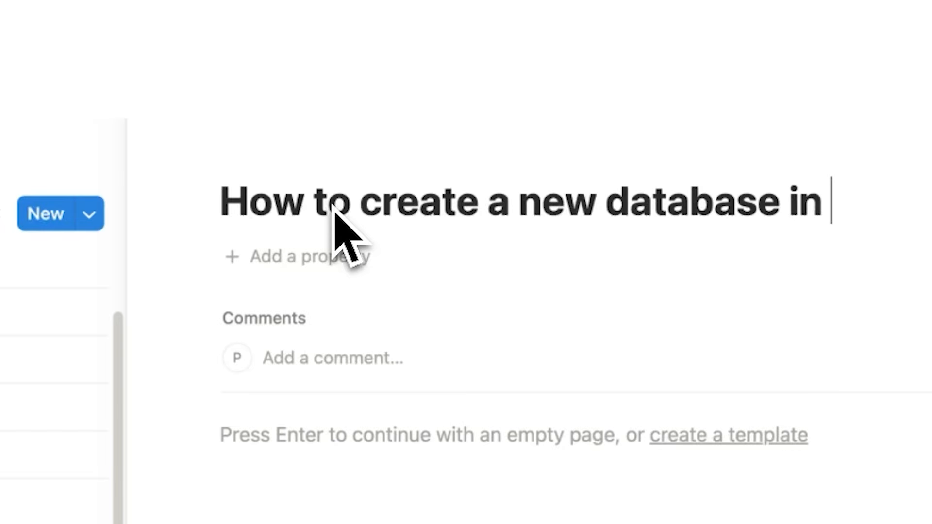
pyautogui.moveTo(822, 63); pyautogui.dragTo(395, 57)
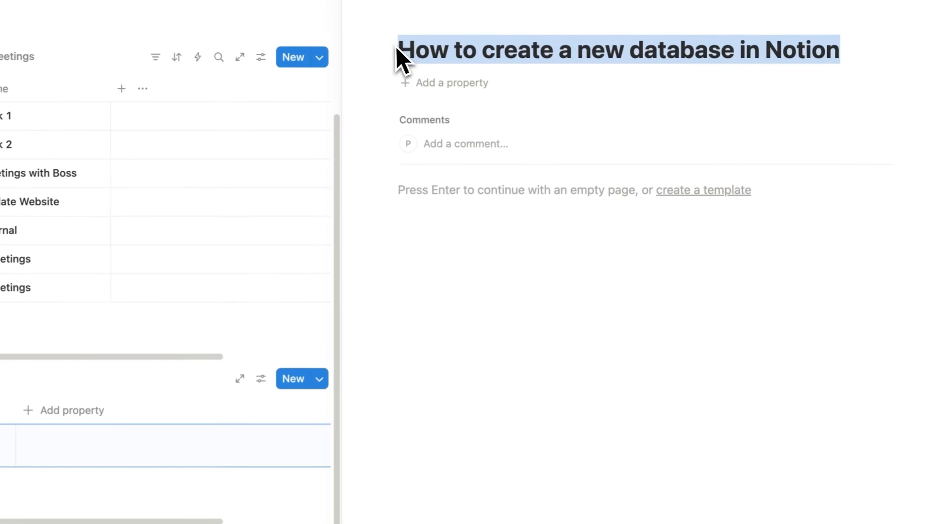
pyautogui.click(594, 57)
pyautogui.moveTo(440, 215); pyautogui.dragTo(794, 402)
pyautogui.click(794, 402)
pyautogui.click(411, 1)
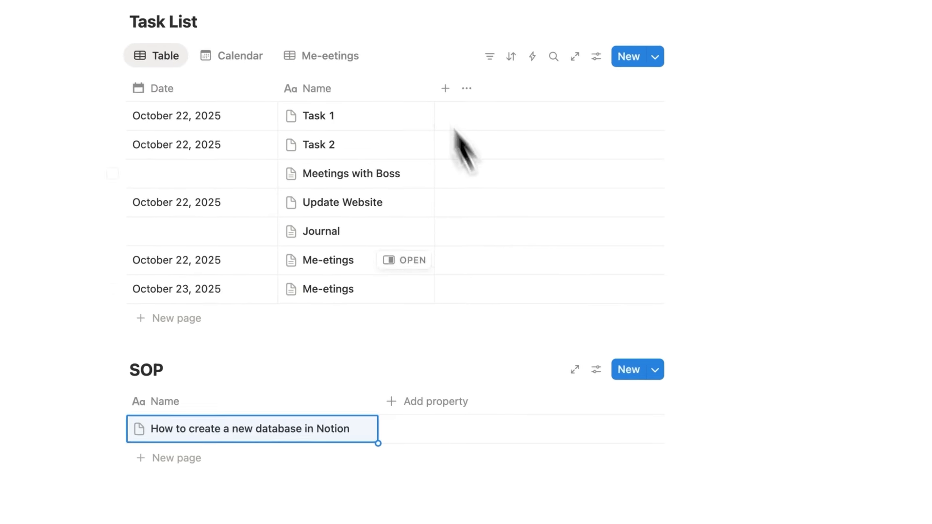
pyautogui.click(371, 378)
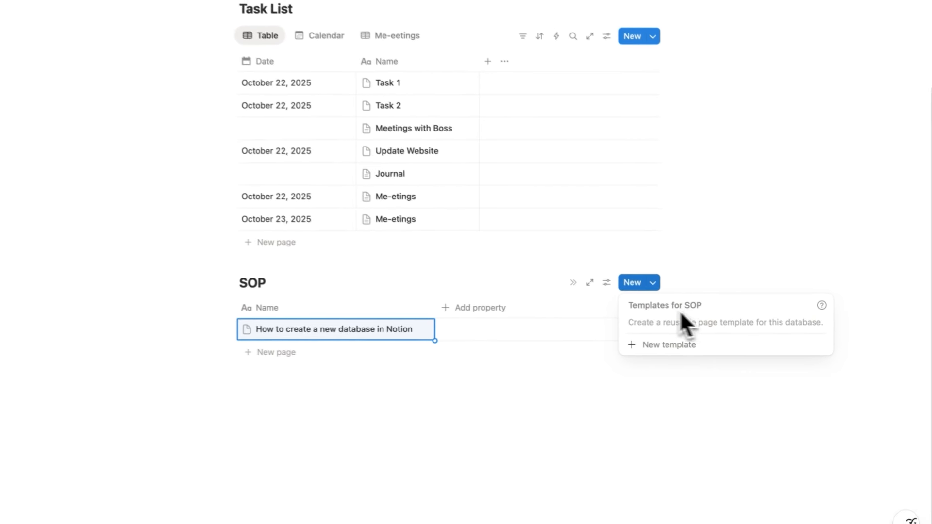
# Start a new 'New SOP' template for the SOP database
pyautogui.click(686, 168)
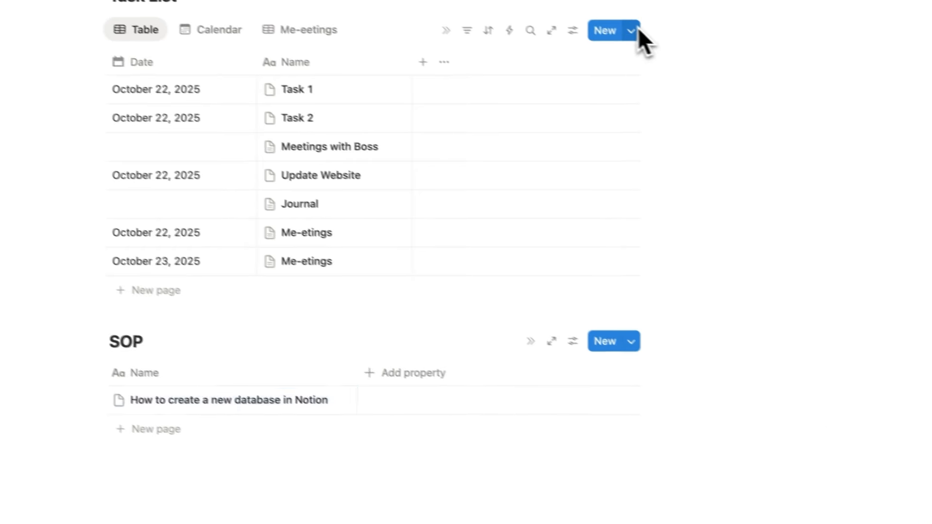
pyautogui.click(602, 25)
pyautogui.click(663, 293)
pyautogui.click(658, 353)
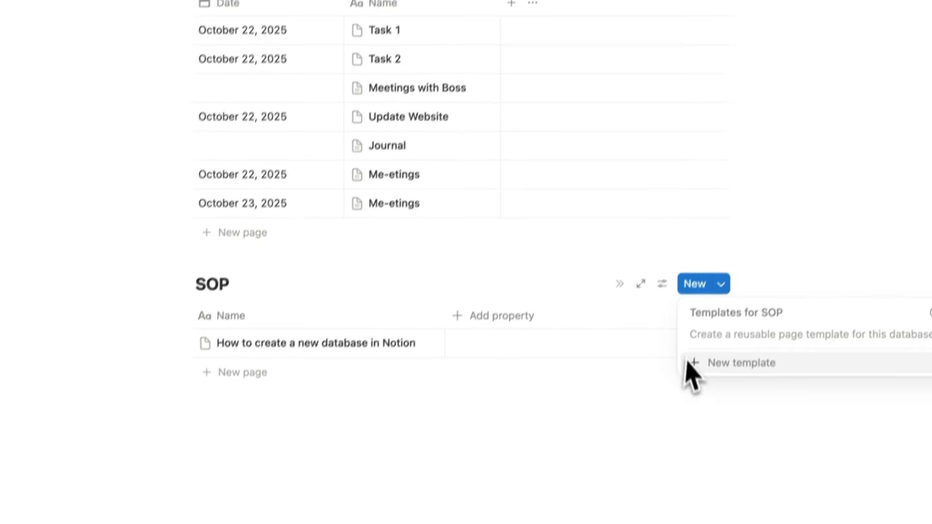
pyautogui.click(687, 364)
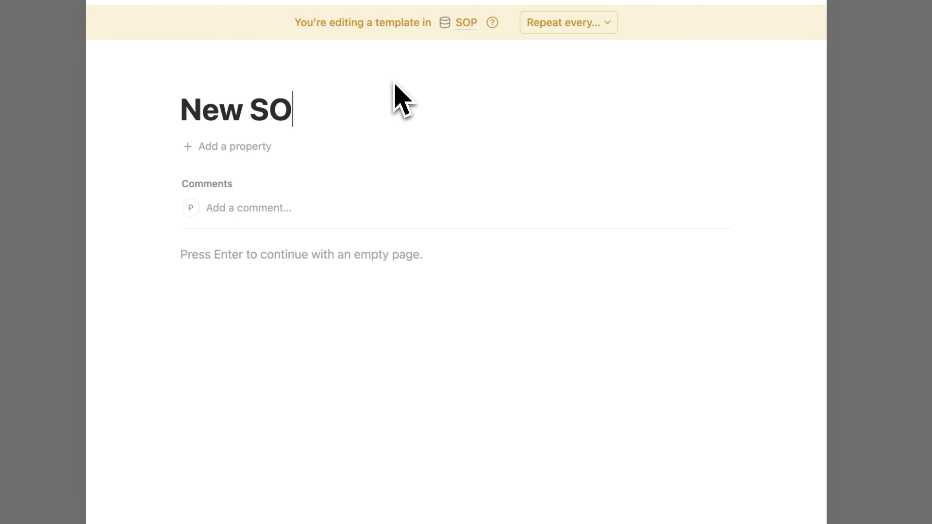
# Fill the template with 'Last Updated:', a divider, and the pasted SOP section outline
pyautogui.press('Return')
pyautogui.write('Last Updated:')
pyautogui.press('Return')
pyautogui.write('/div')
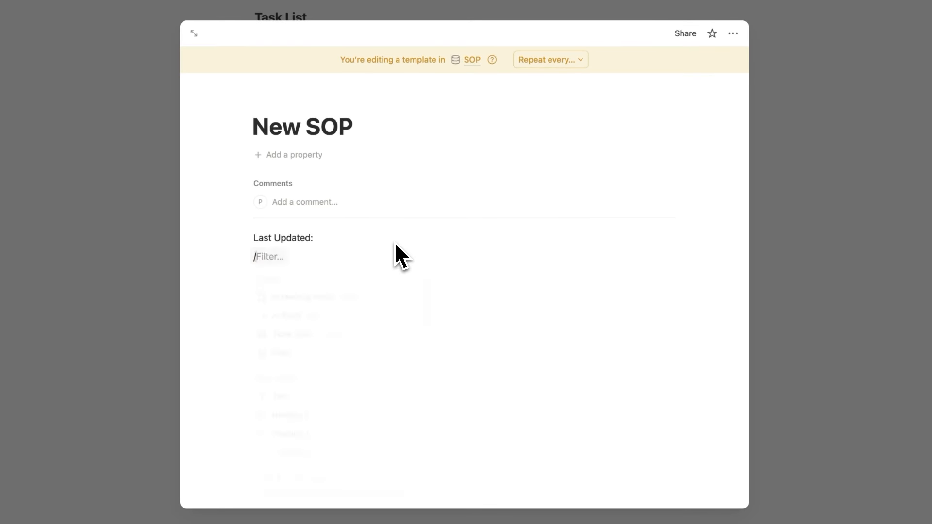
pyautogui.press('Return')
pyautogui.write('📋 Step-by-Step Process 1 2 3 🧩 Tools & Resources 1 🧠 Notes & Tips 1')
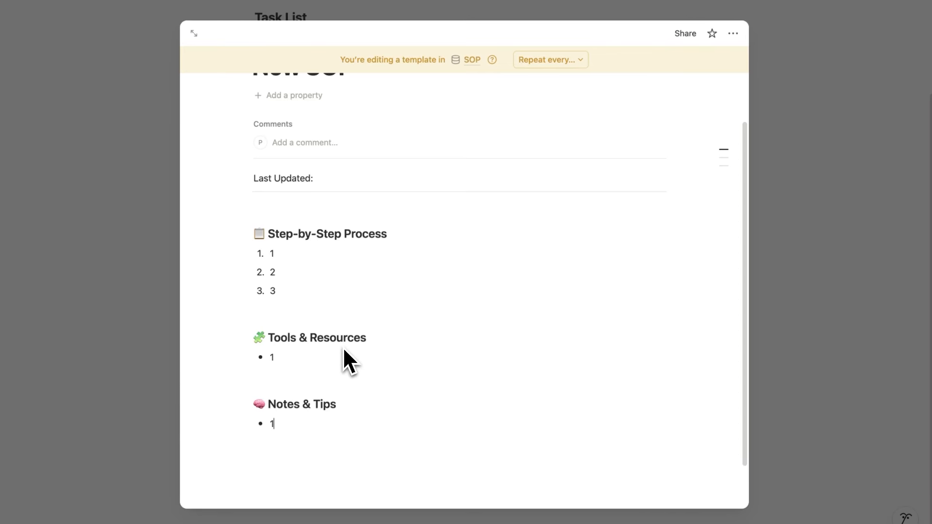
pyautogui.scroll(-1, 380, 175)
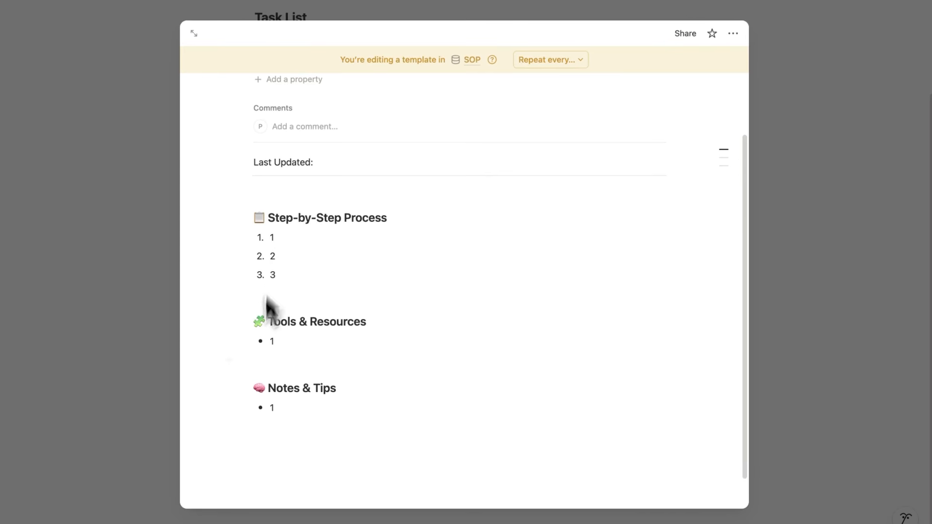
pyautogui.scroll(3, 409, 291)
pyautogui.scroll(-4, 343, 185)
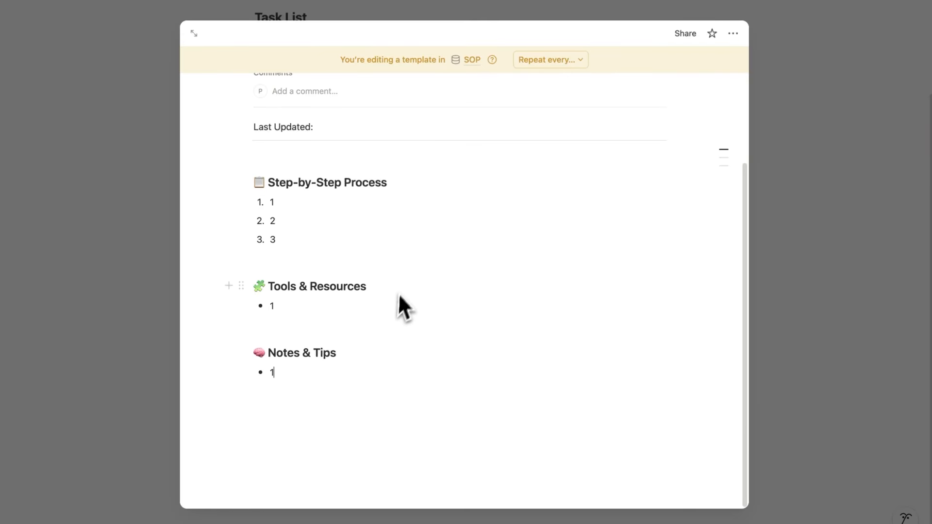
pyautogui.click(806, 261)
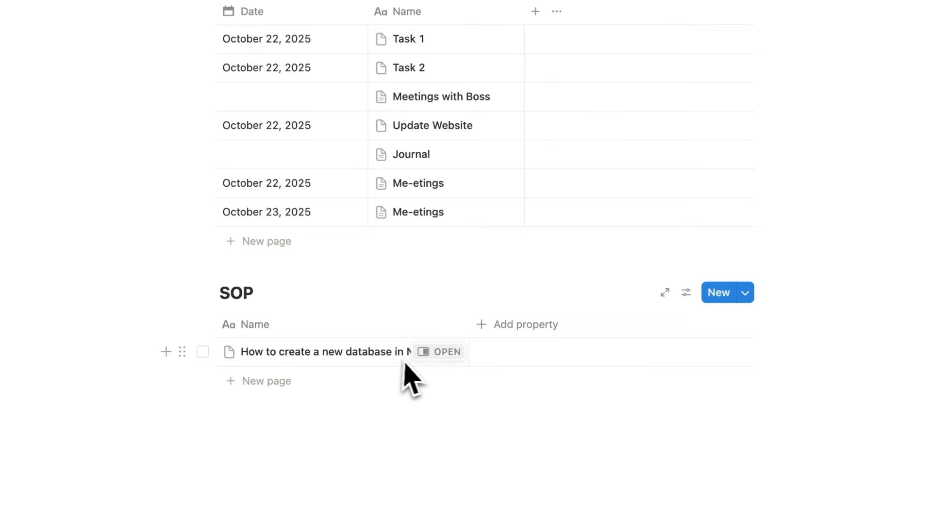
# Apply the New SOP template to the 'How to create a new database in Notion' page
pyautogui.click(427, 358)
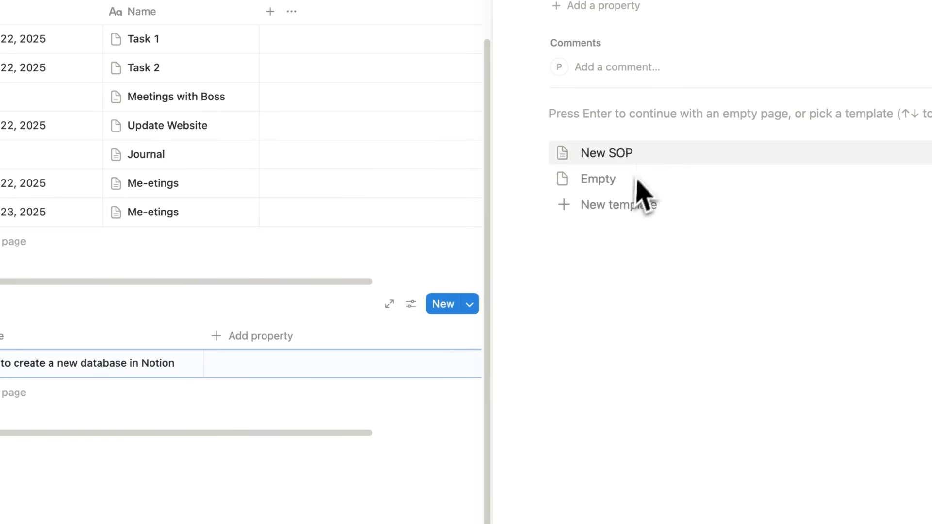
pyautogui.click(641, 160)
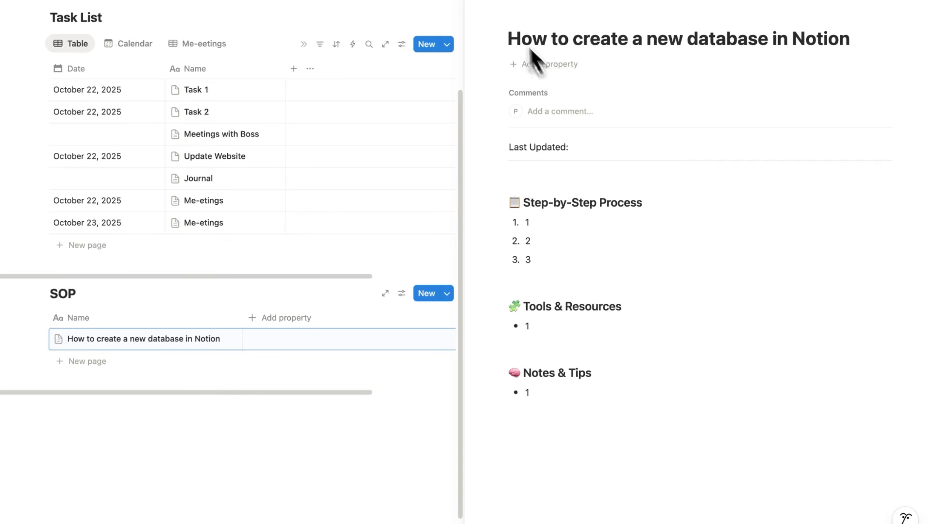
pyautogui.click(474, 9)
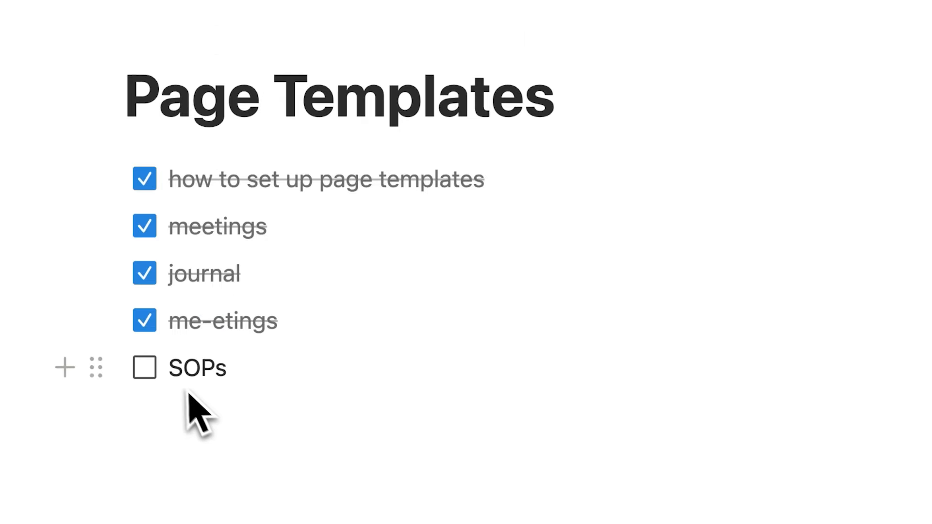
# Tick SOPs off the checklist and begin a new to-do item
pyautogui.click(154, 373)
pyautogui.press('Return')
pyautogui.write('te')
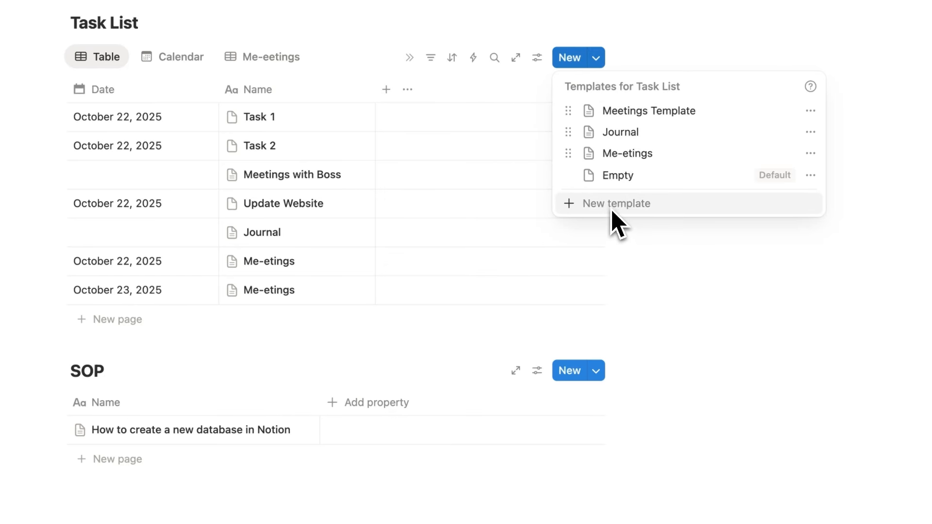
# Start a 'Monthly Life Admin' Task List template with a Finances to-do, Review Subscriptions
pyautogui.click(613, 208)
pyautogui.write('Monthly')
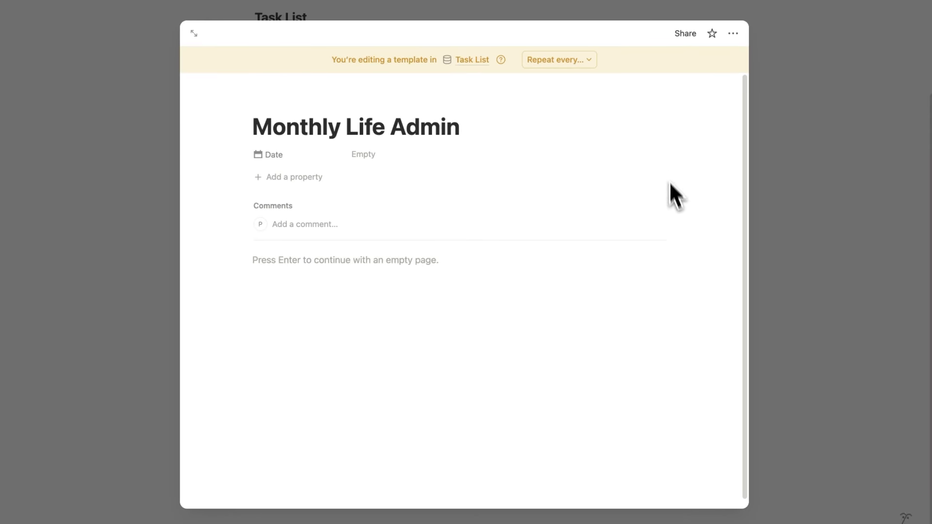
pyautogui.write(' Life Admin')
pyautogui.press('Return')
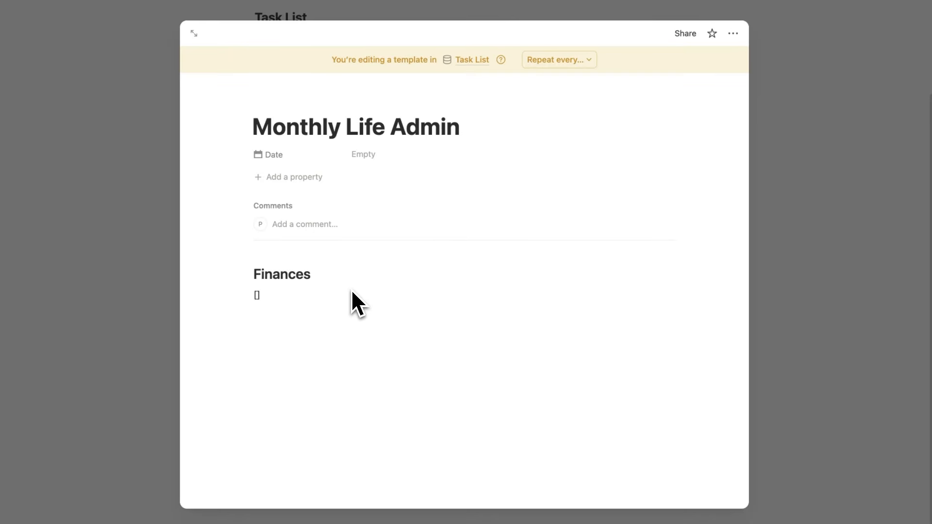
pyautogui.press('space')
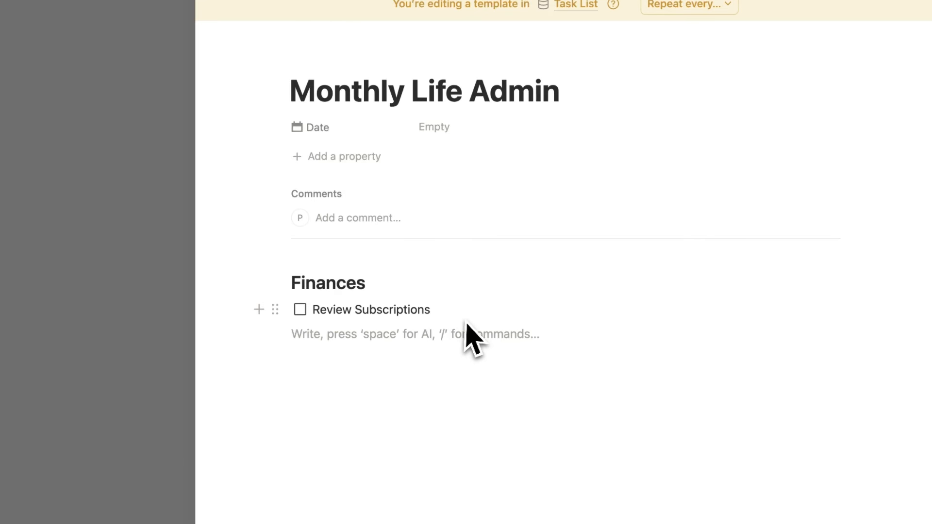
pyautogui.press('Return')
# Add a Car Heading 2 with to-dos Check oil, Check tyre pressure and Clean car
pyautogui.write('/2')
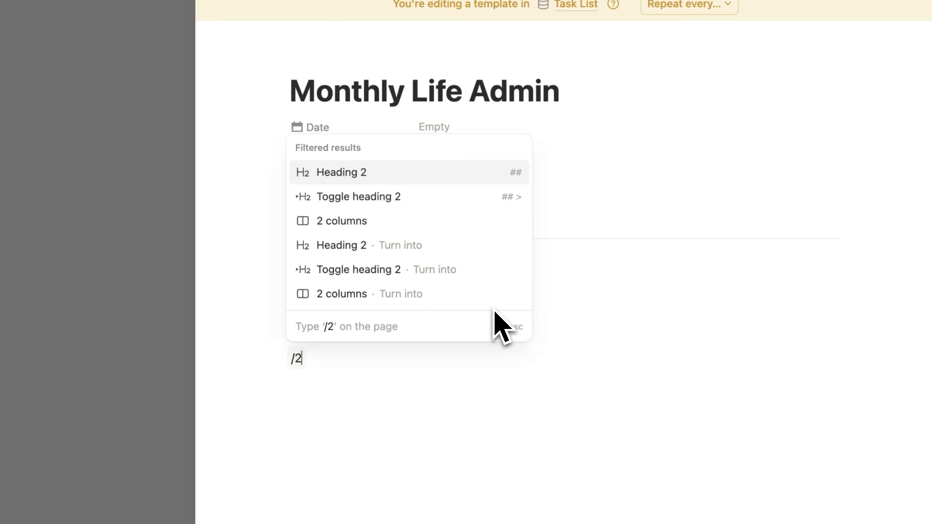
pyautogui.click(386, 174)
pyautogui.write('Ca')
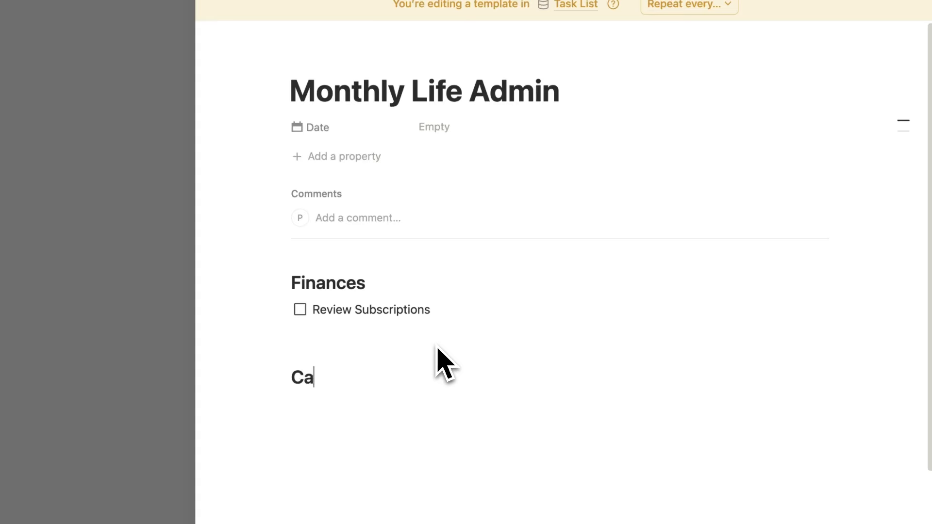
pyautogui.write('r')
pyautogui.press('Return')
pyautogui.write('[]')
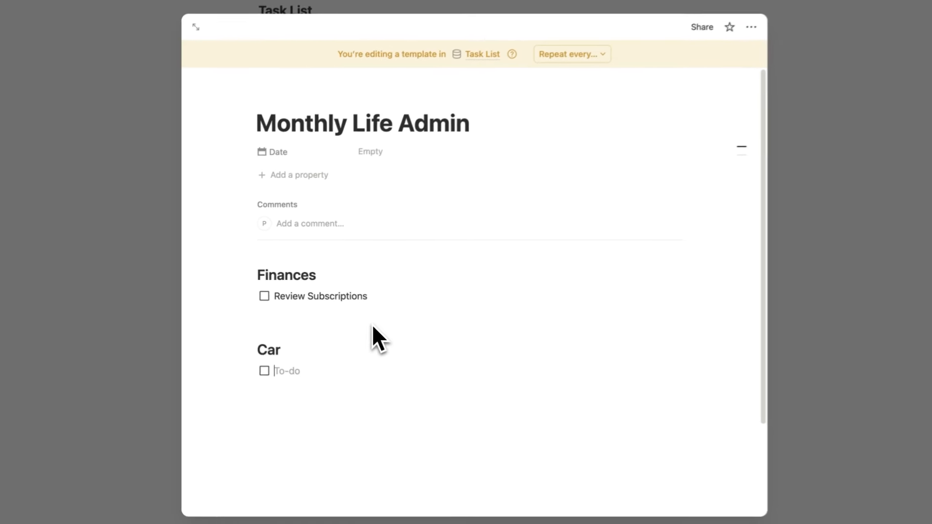
pyautogui.write('Check oil')
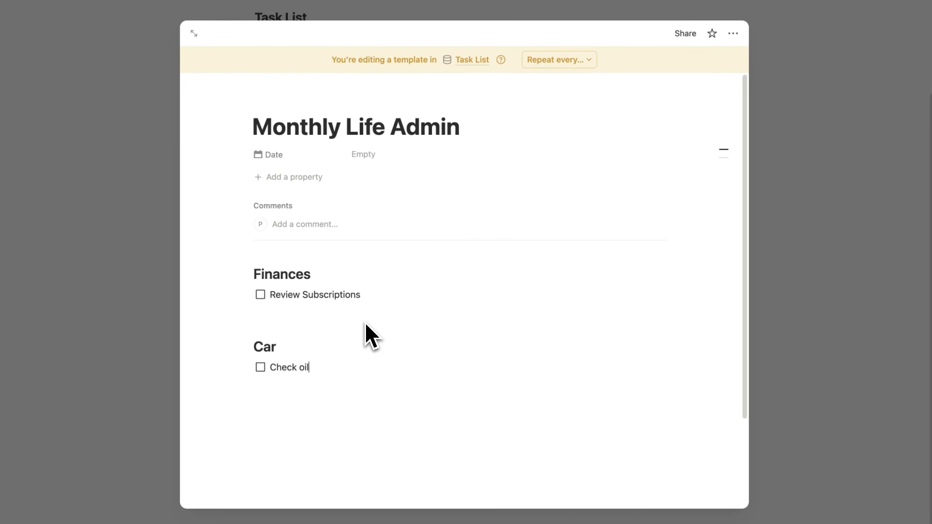
pyautogui.press('Return')
pyautogui.write('Check tyre pressure')
pyautogui.press('Return')
pyautogui.write('Clean car')
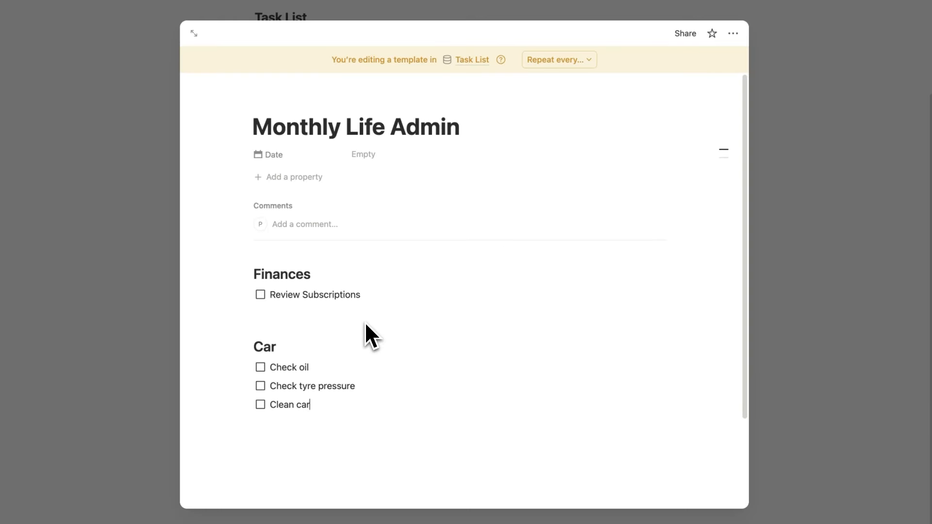
pyautogui.moveTo(487, 131); pyautogui.dragTo(242, 132)
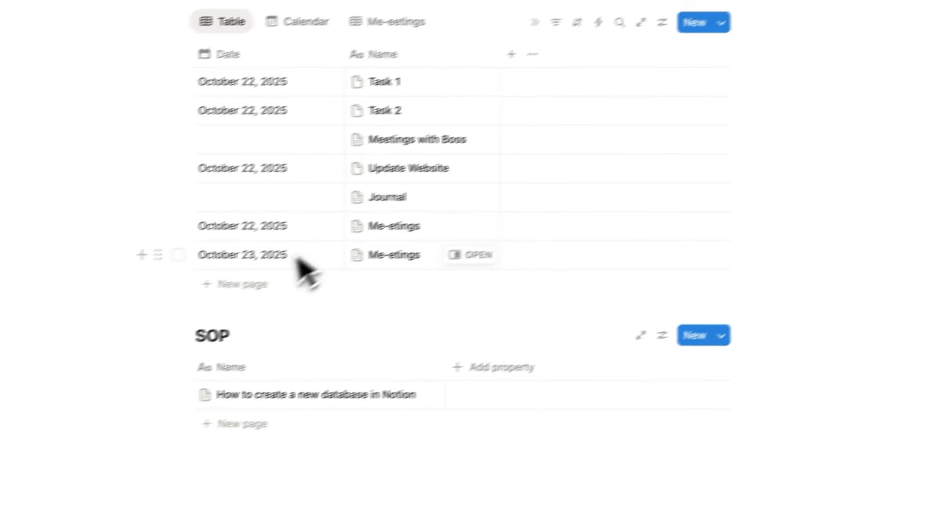
# Add a new Task List row built from the Monthly Life Admin template
pyautogui.click(272, 272)
pyautogui.press('Escape')
pyautogui.click(520, 270)
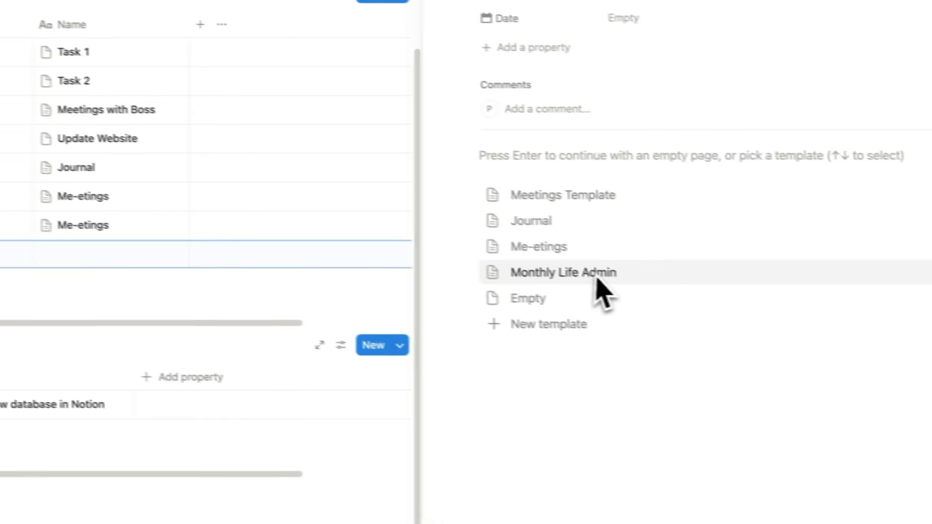
pyautogui.click(598, 279)
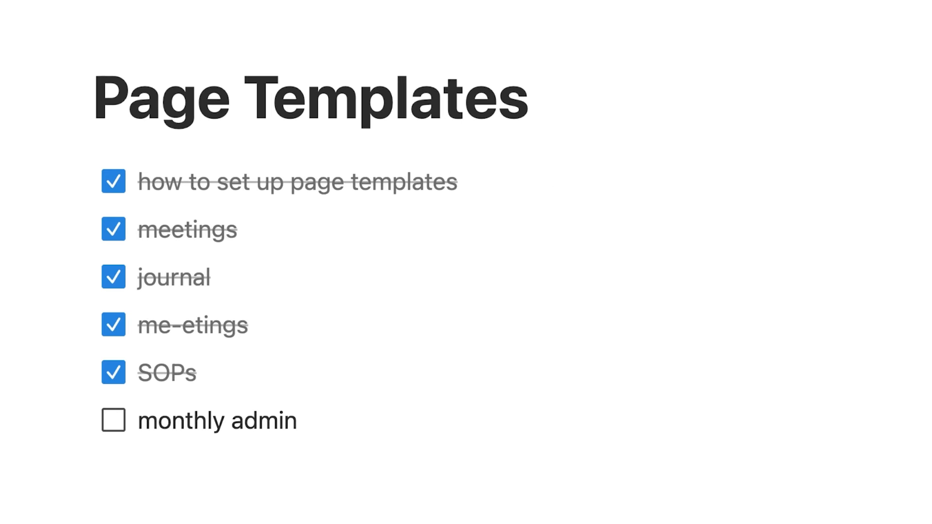
# Tick monthly admin off the checklist and start a new checklist item
pyautogui.click(118, 424)
pyautogui.press('Return')
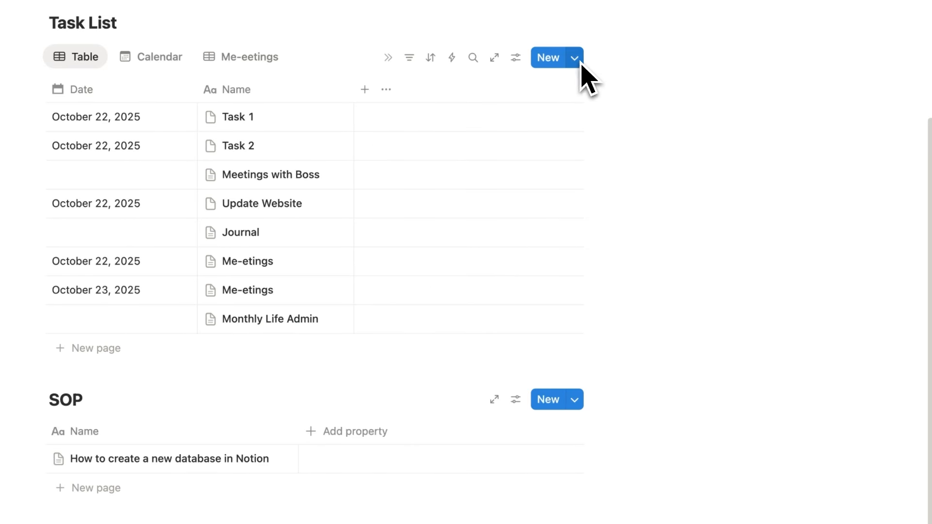
pyautogui.click(577, 59)
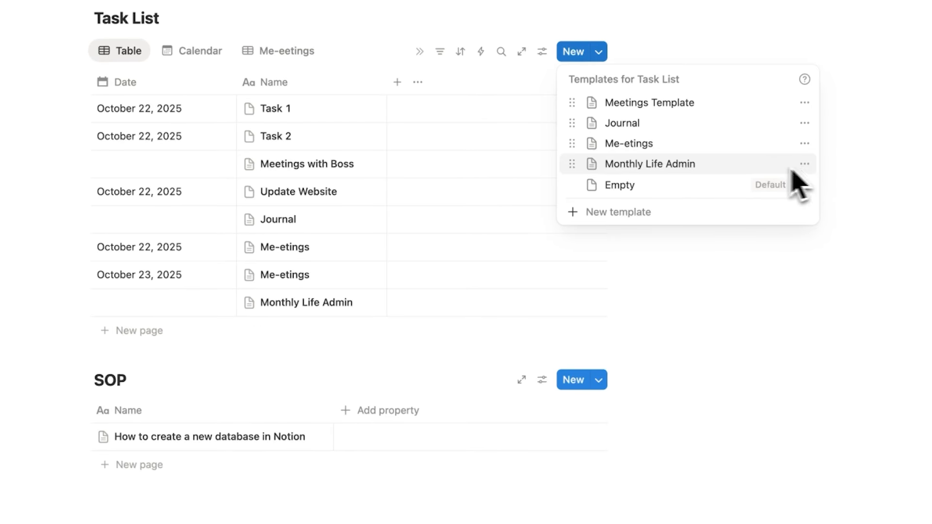
# Make the Monthly Life Admin template repeat every 1 month on the 23rd
pyautogui.click(805, 163)
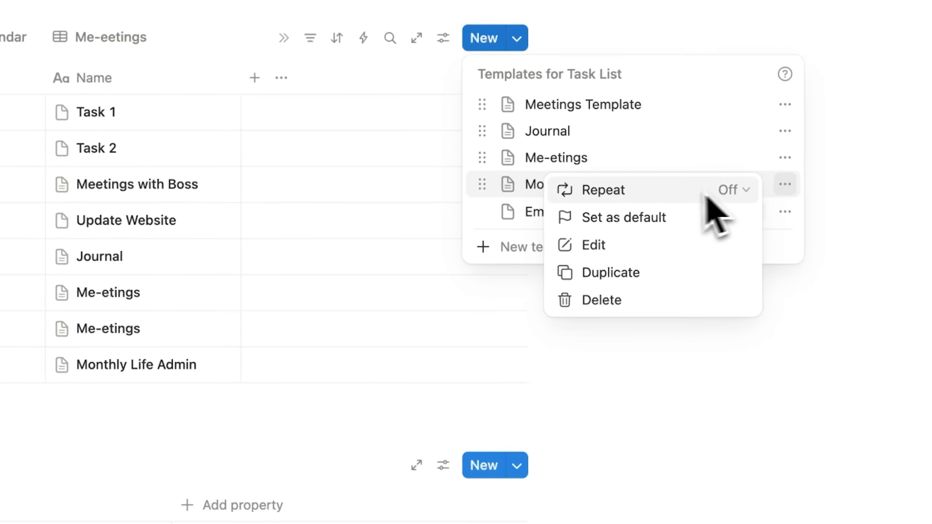
pyautogui.click(720, 192)
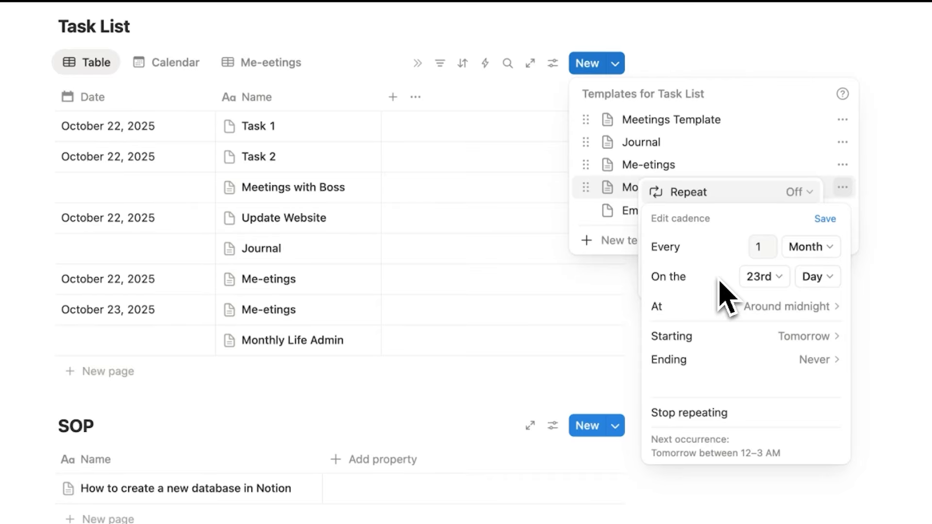
pyautogui.write('u')
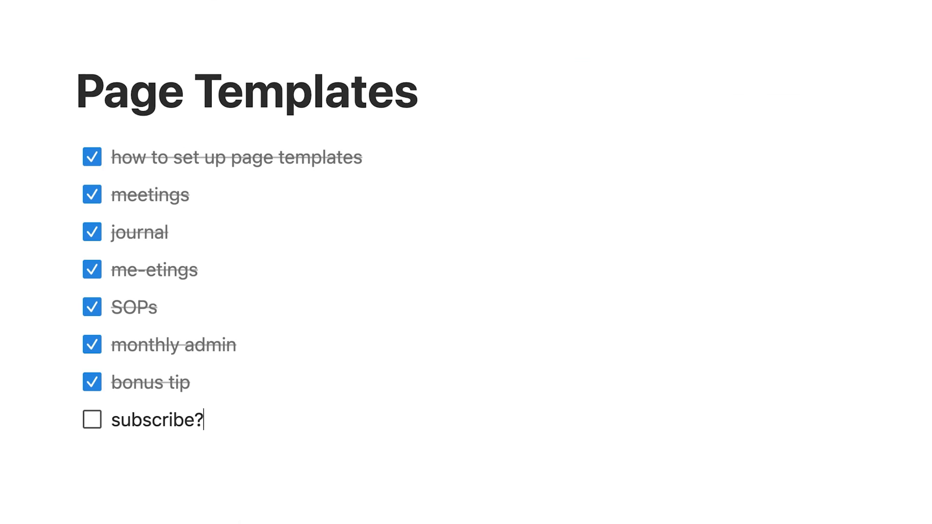
# Tick the subscribe? item and add a calendar page using the Weekly Review template
pyautogui.click(91, 419)
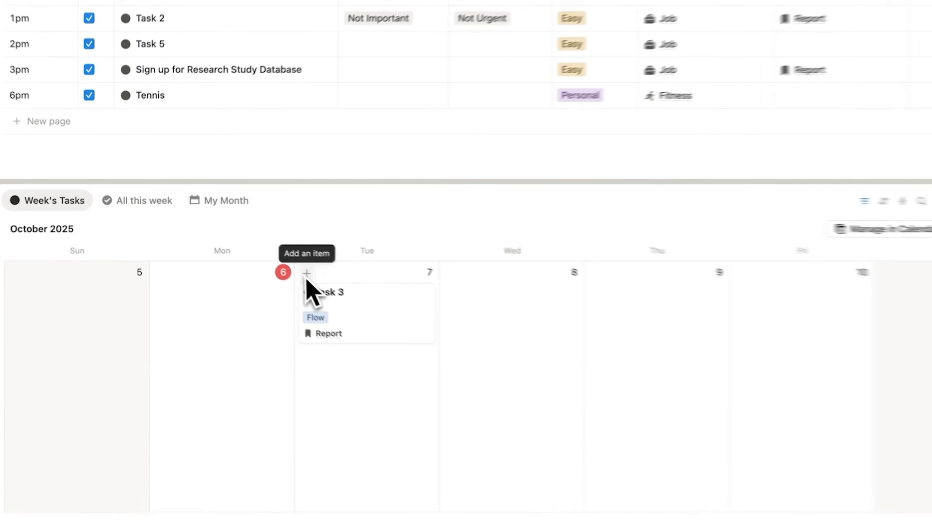
pyautogui.click(307, 273)
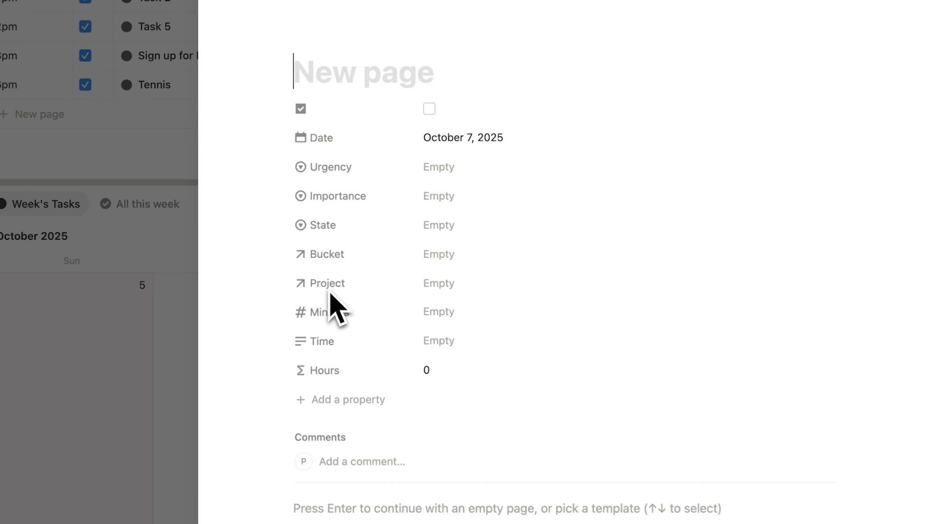
pyautogui.scroll(-5, 329, 298)
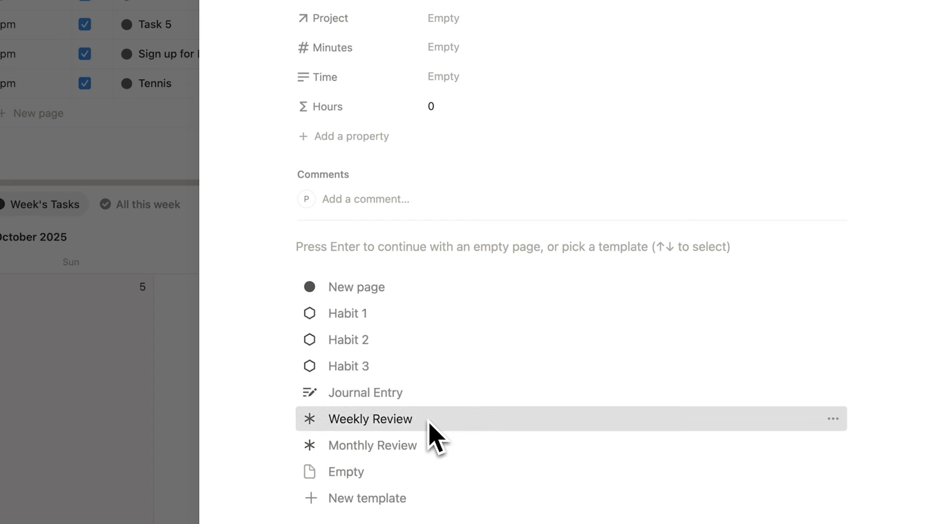
pyautogui.click(371, 419)
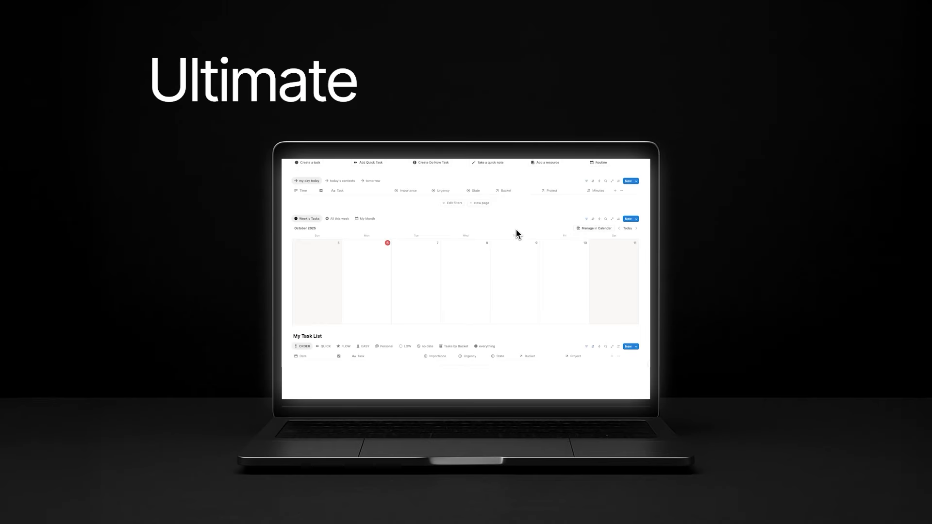
pyautogui.scroll(-10, 517, 229)
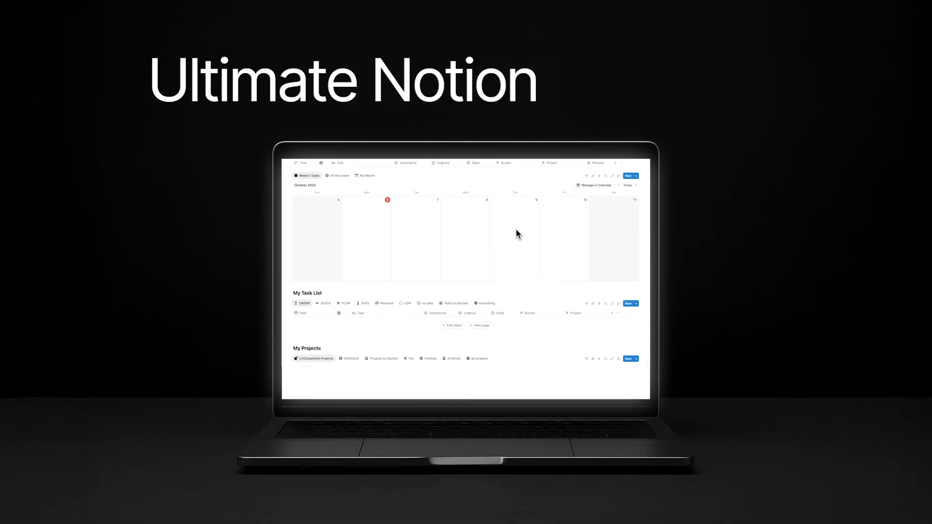